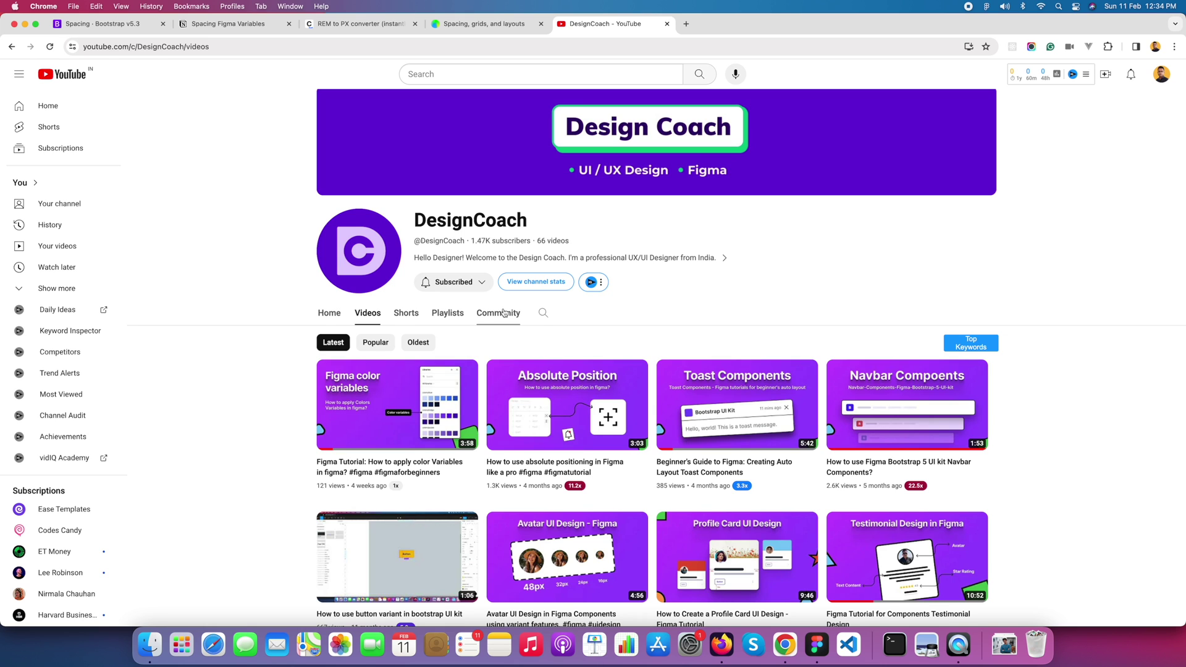
- Switch from the YouTube page in Chrome to the Bootstrap UI Kit file in Figma
{"action": "left_click", "coordinate": [817, 644]}
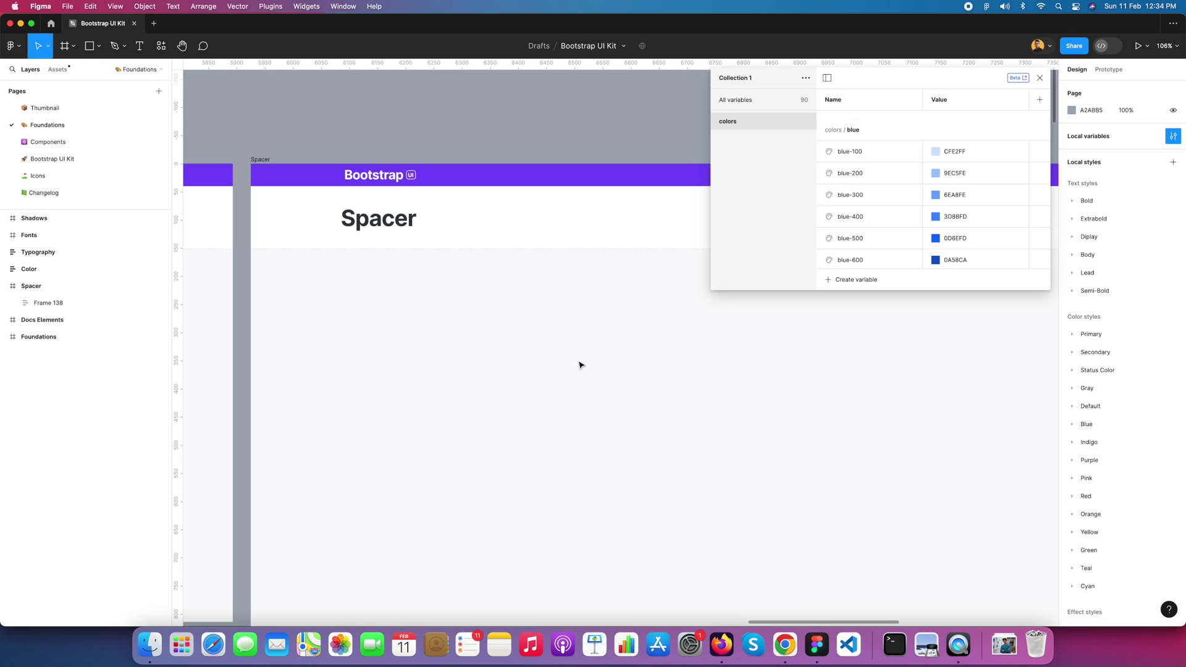
- Close the local variables panel and center the view on the empty Spacer frame
{"action": "left_click", "coordinate": [1040, 79]}
{"action": "scroll", "coordinate": [638, 346], "scroll_direction": "down", "scroll_amount": 5}
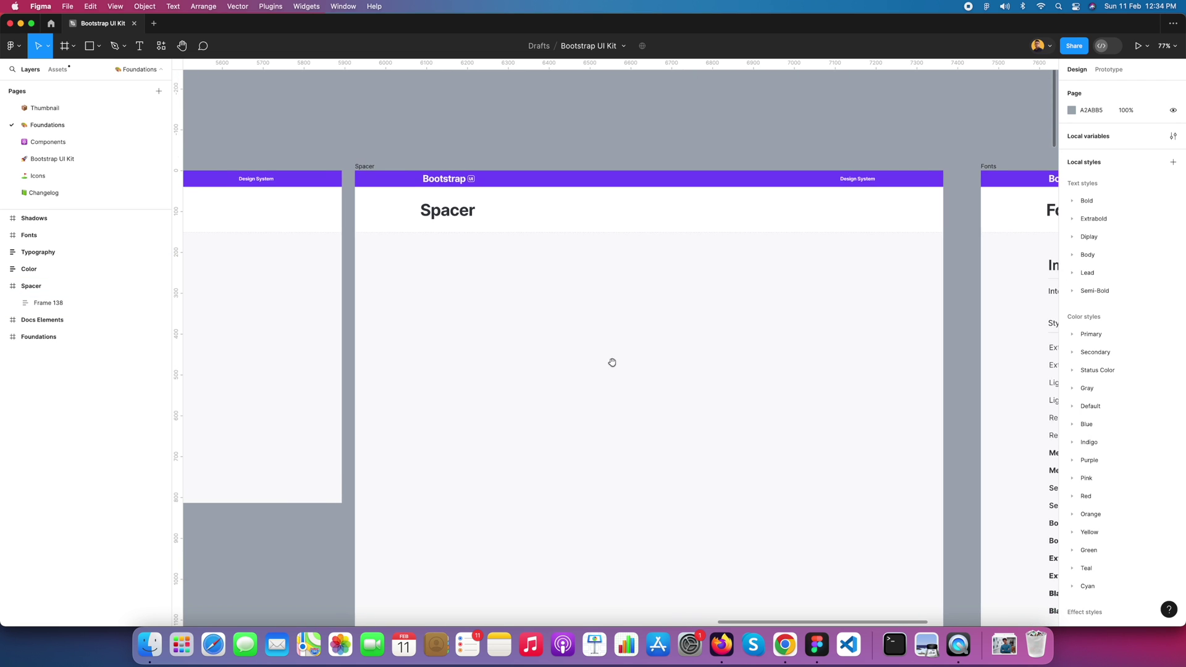
{"action": "left_click_drag", "start_coordinate": [612, 362], "coordinate": [606, 346]}
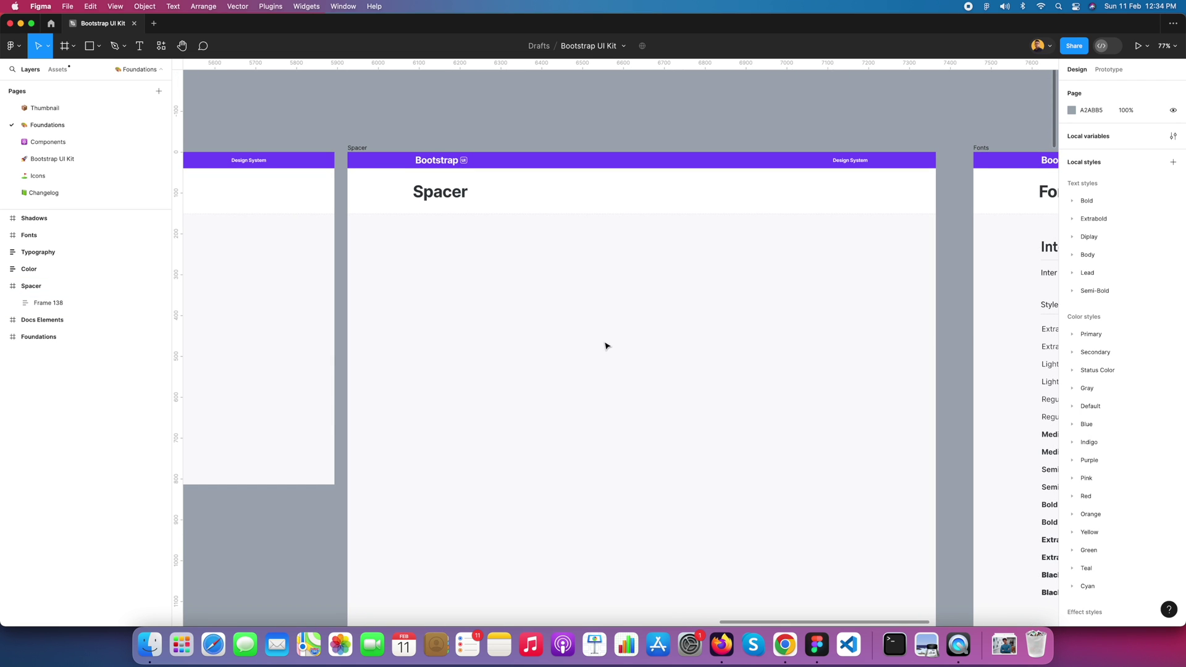
{"action": "scroll", "coordinate": [580, 241], "scroll_direction": "up", "scroll_amount": 2}
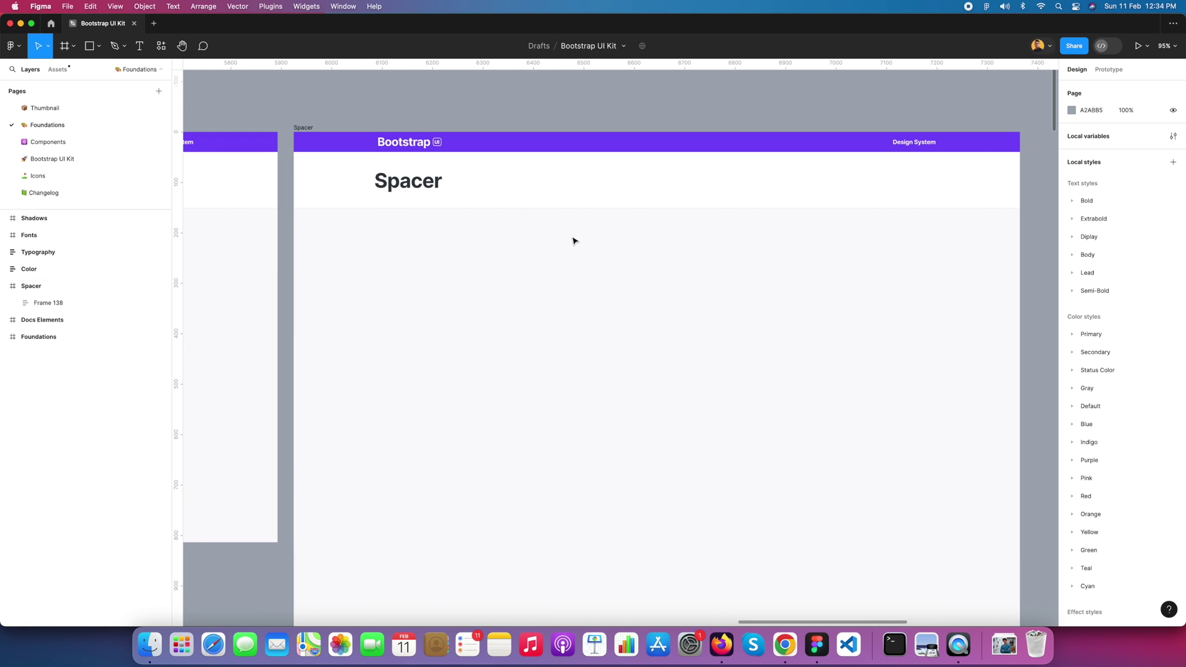
{"action": "left_click_drag", "start_coordinate": [575, 240], "coordinate": [547, 309]}
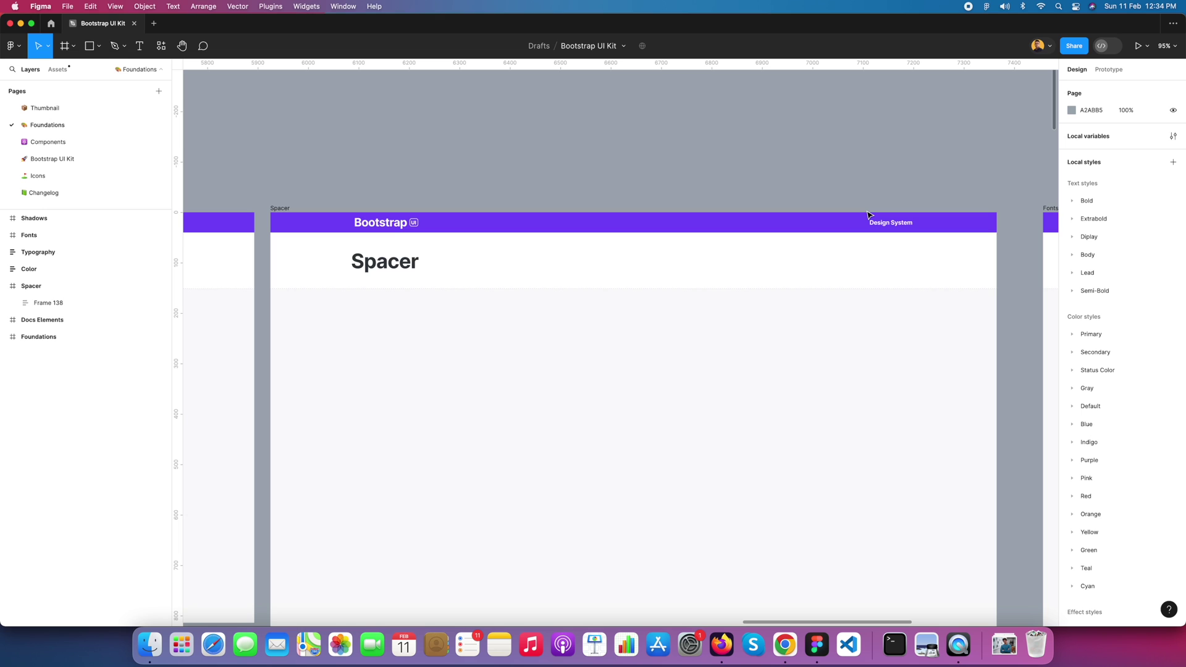
- Collapse the colors group and create number variable Spacing-1 with value 4
{"action": "left_click", "coordinate": [1174, 137]}
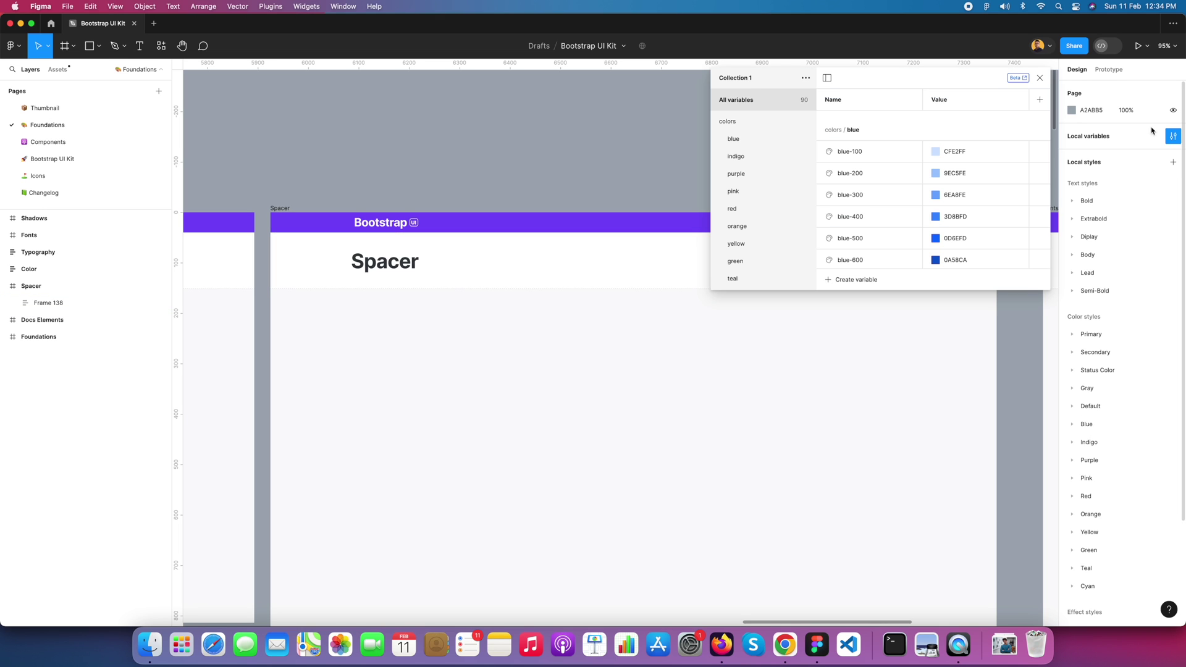
{"action": "left_click", "coordinate": [715, 122]}
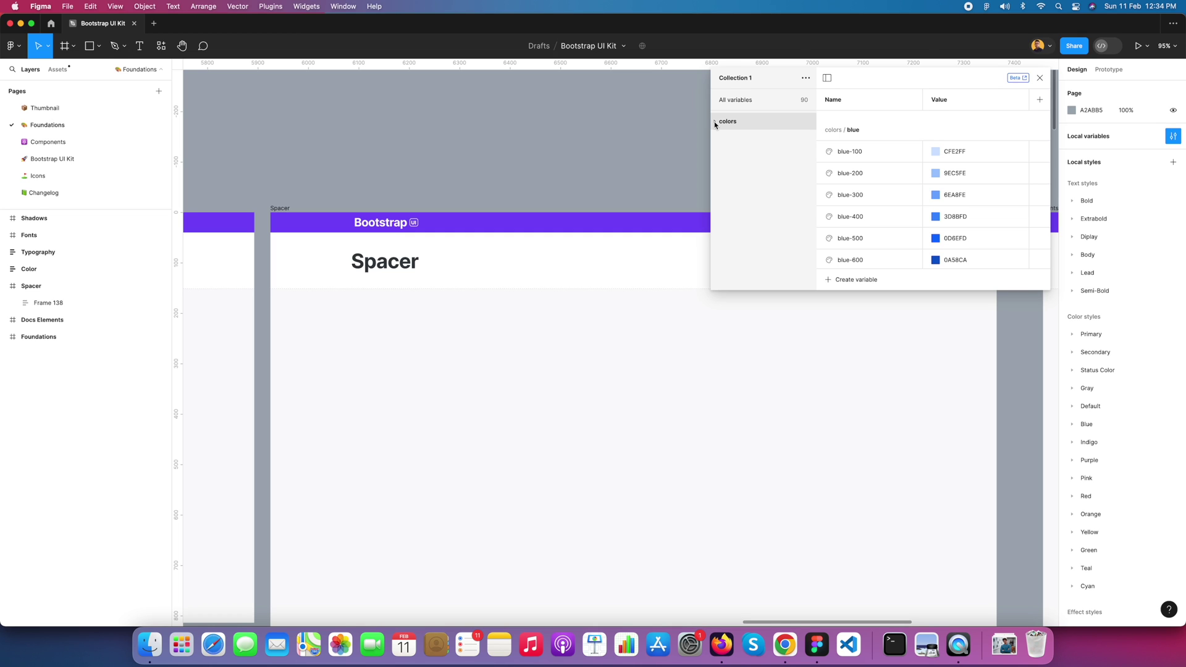
{"action": "left_click", "coordinate": [863, 283]}
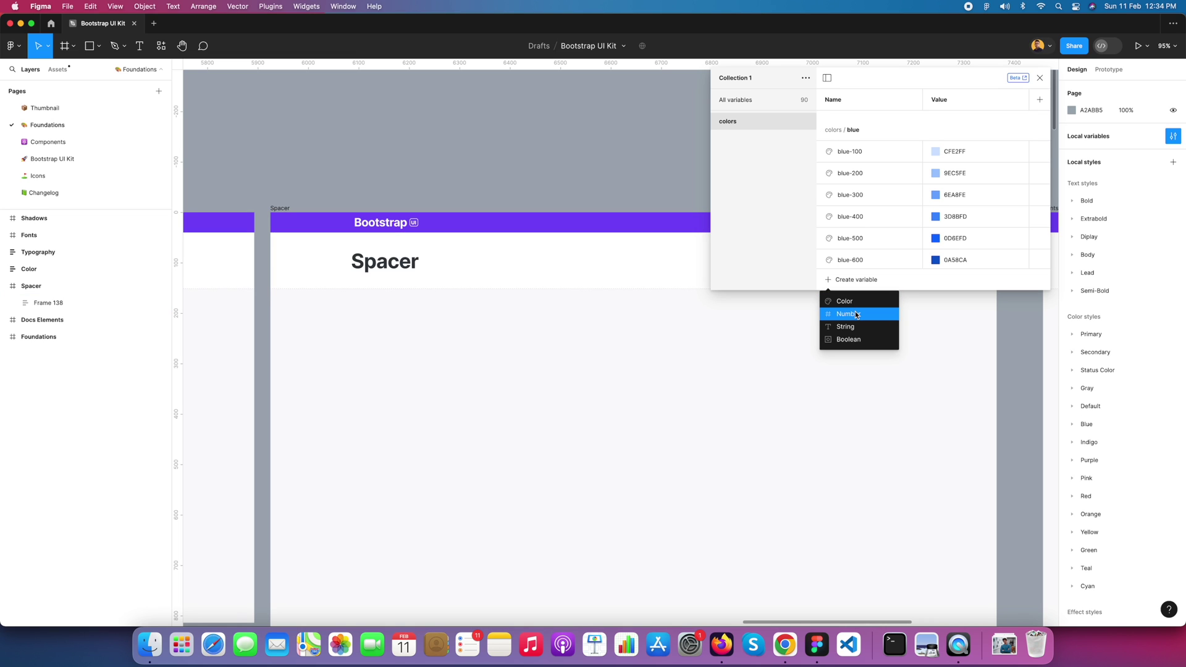
{"action": "left_click", "coordinate": [856, 315]}
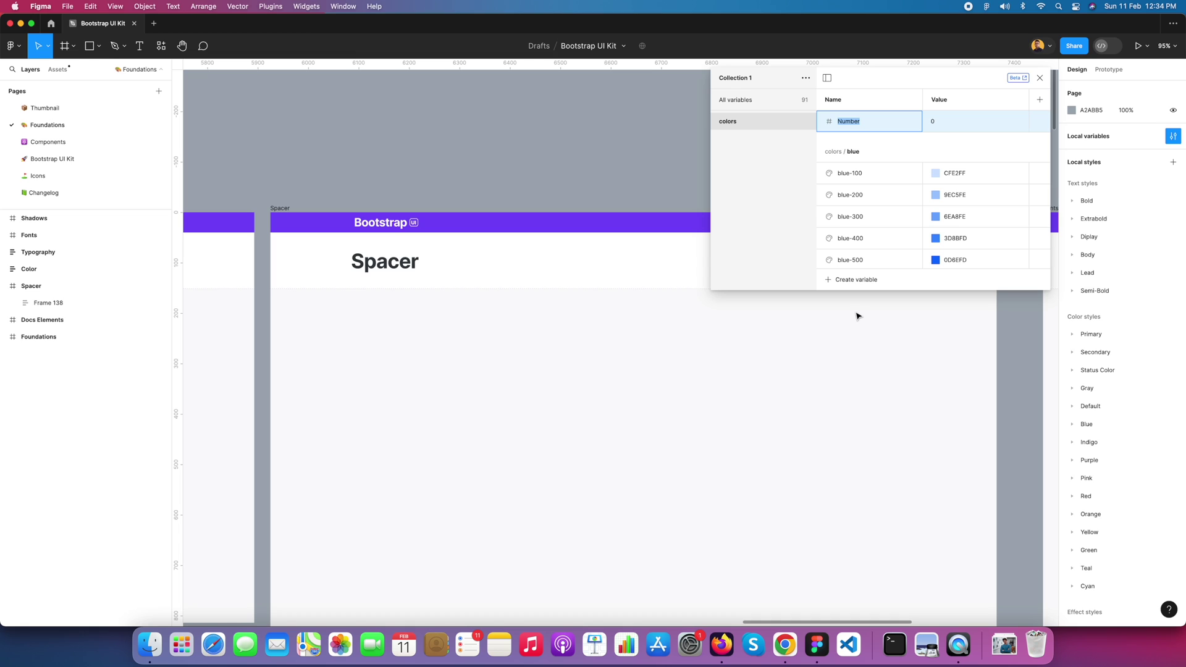
{"action": "type", "text": "Spacing"}
{"action": "key", "text": "super+a"}
{"action": "type", "text": "Spacing"}
{"action": "left_click", "coordinate": [935, 123]}
{"action": "type", "text": "4"}
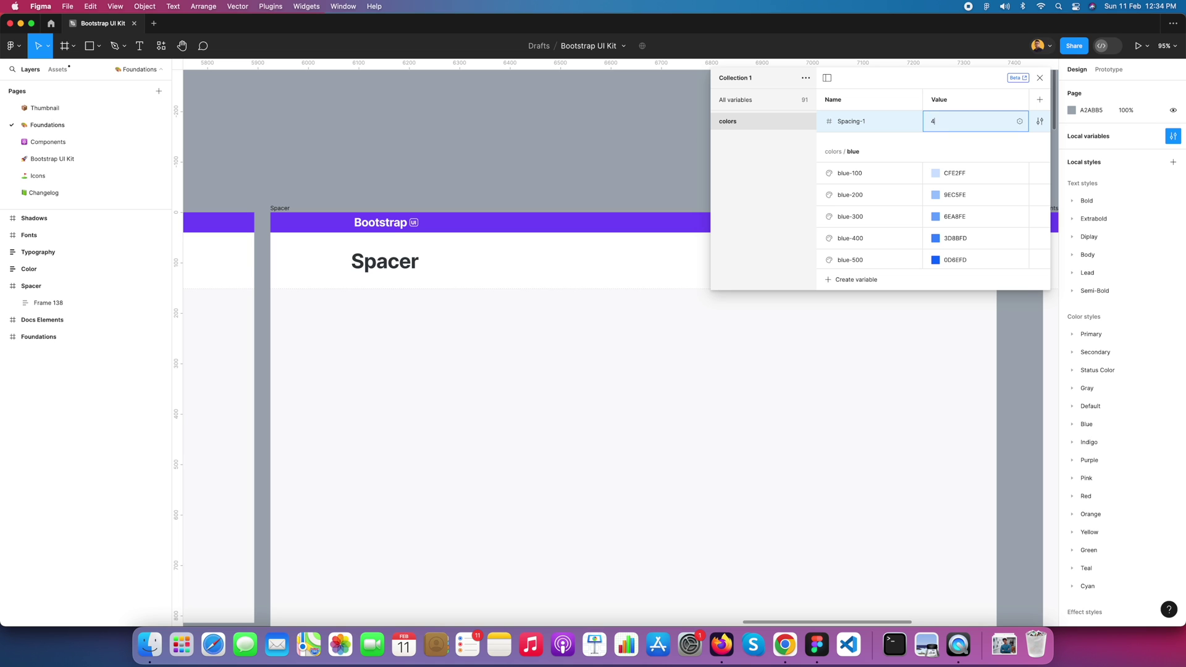
{"action": "key", "text": "Return"}
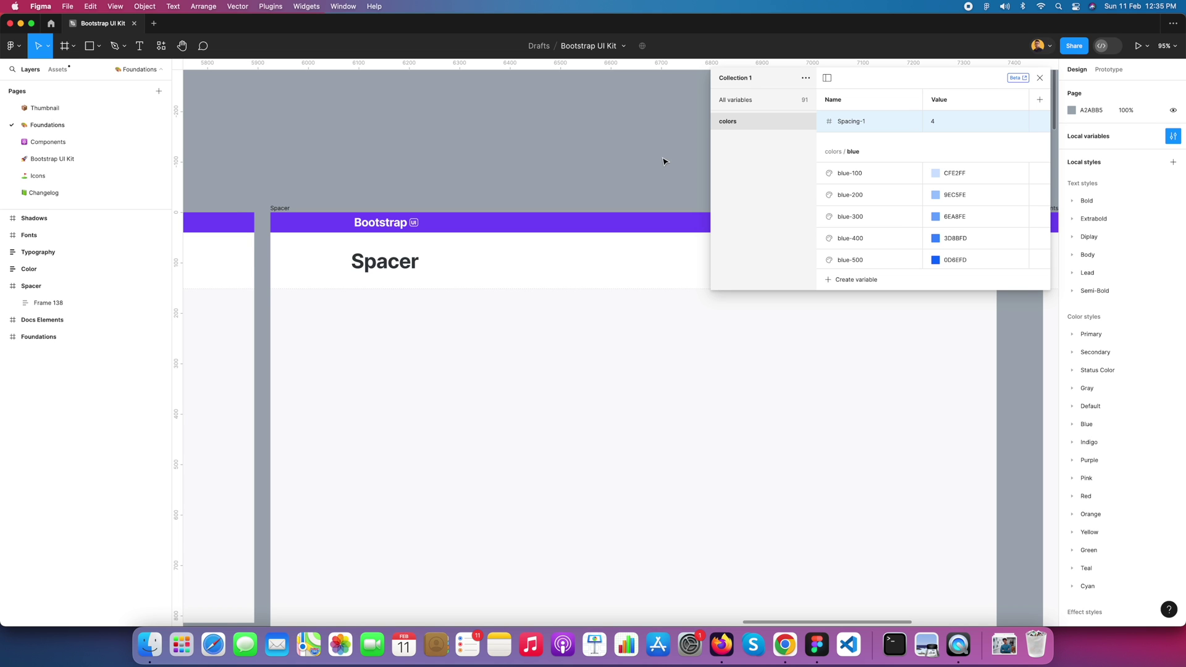
{"action": "left_click", "coordinate": [785, 646]}
- Go to the 'Spacing, grids, and layouts' article and scroll to its spacing scale section
{"action": "left_click", "coordinate": [482, 23]}
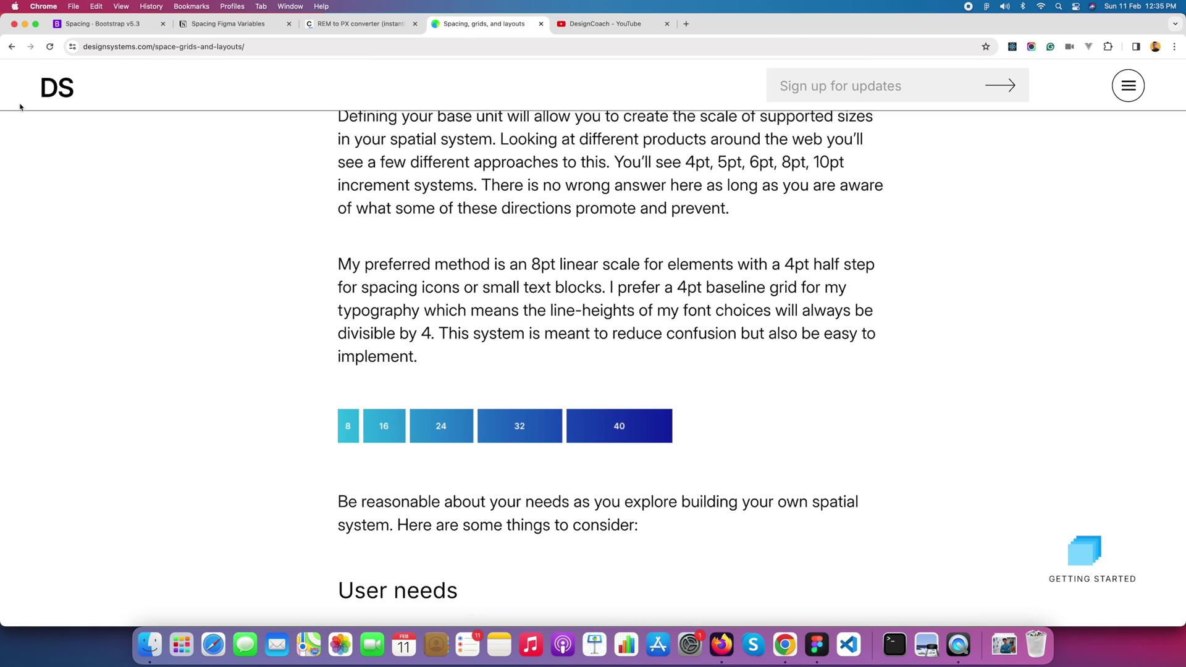
{"action": "scroll", "coordinate": [506, 325], "scroll_direction": "up", "scroll_amount": 10}
{"action": "scroll", "coordinate": [408, 307], "scroll_direction": "up", "scroll_amount": 10}
{"action": "scroll", "coordinate": [576, 334], "scroll_direction": "up", "scroll_amount": 11}
{"action": "scroll", "coordinate": [556, 333], "scroll_direction": "down", "scroll_amount": 14}
{"action": "scroll", "coordinate": [555, 330], "scroll_direction": "down", "scroll_amount": 14}
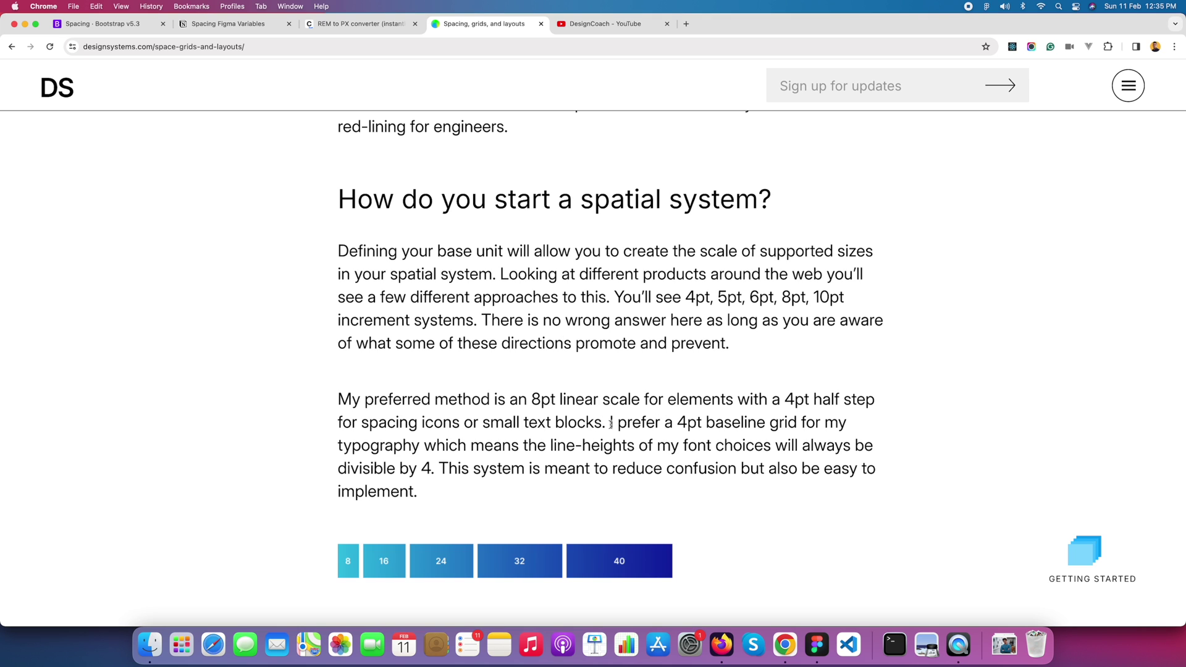
- Highlight the passages on the 4pt baseline grid and icon spacing, then read further
{"action": "left_click_drag", "start_coordinate": [677, 425], "coordinate": [635, 449]}
{"action": "left_click", "coordinate": [517, 424]}
{"action": "left_click_drag", "start_coordinate": [361, 424], "coordinate": [602, 422]}
{"action": "scroll", "coordinate": [593, 413], "scroll_direction": "down", "scroll_amount": 15}
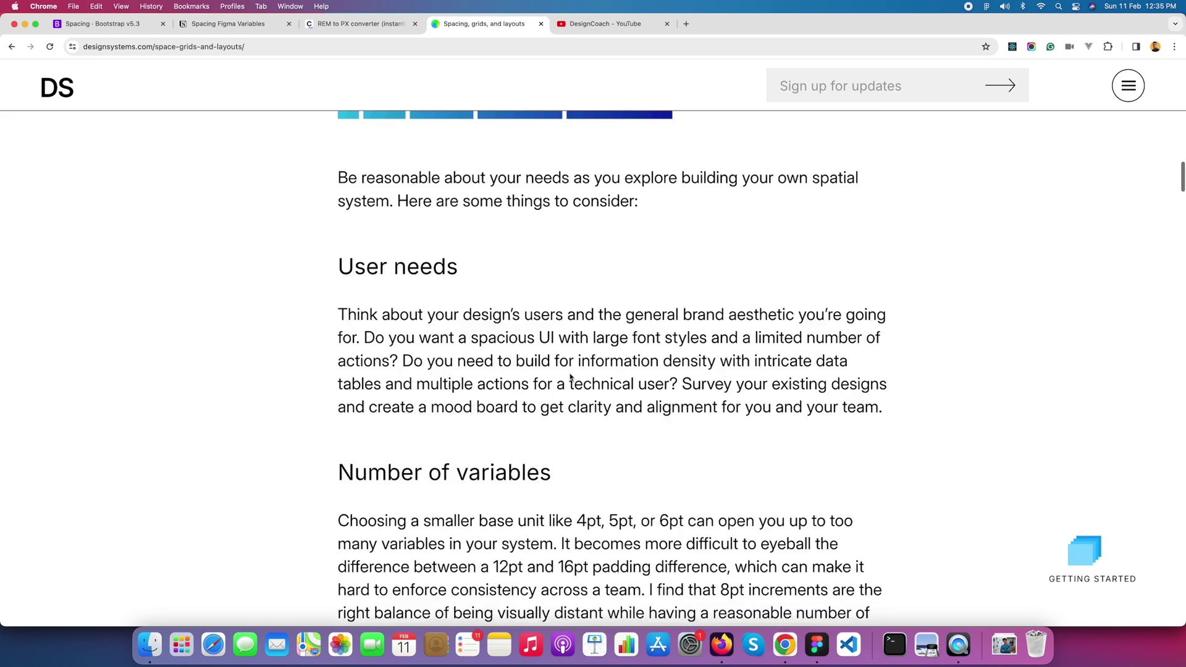
{"action": "scroll", "coordinate": [569, 373], "scroll_direction": "down", "scroll_amount": 4}
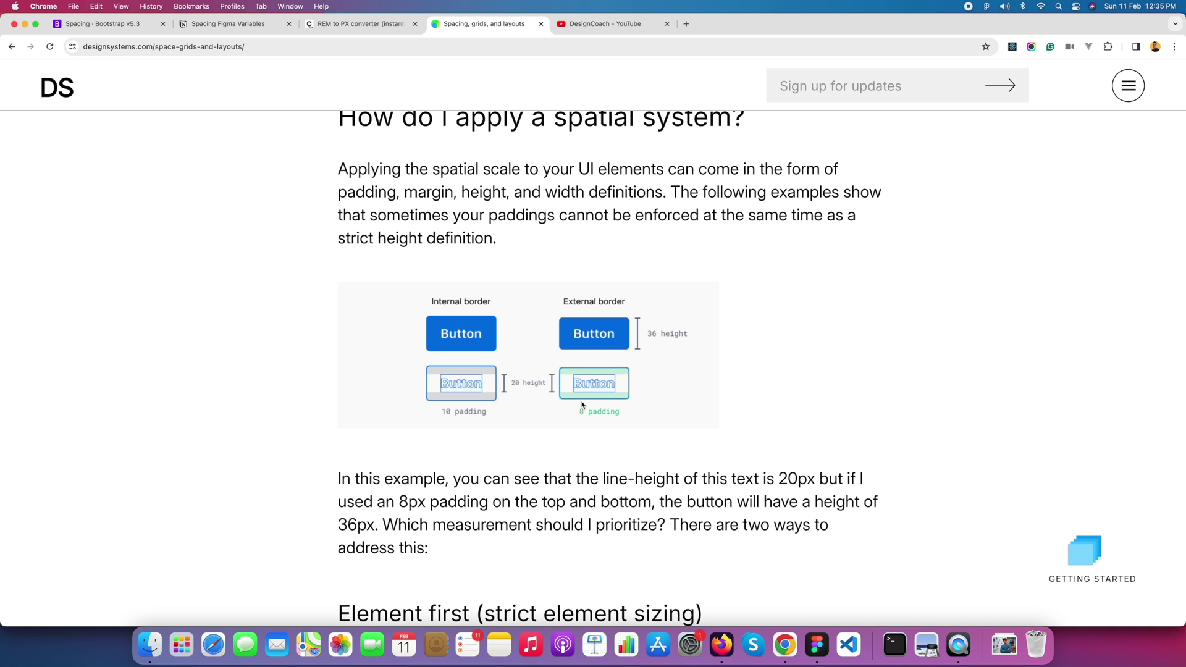
{"action": "scroll", "coordinate": [571, 398], "scroll_direction": "down", "scroll_amount": 3}
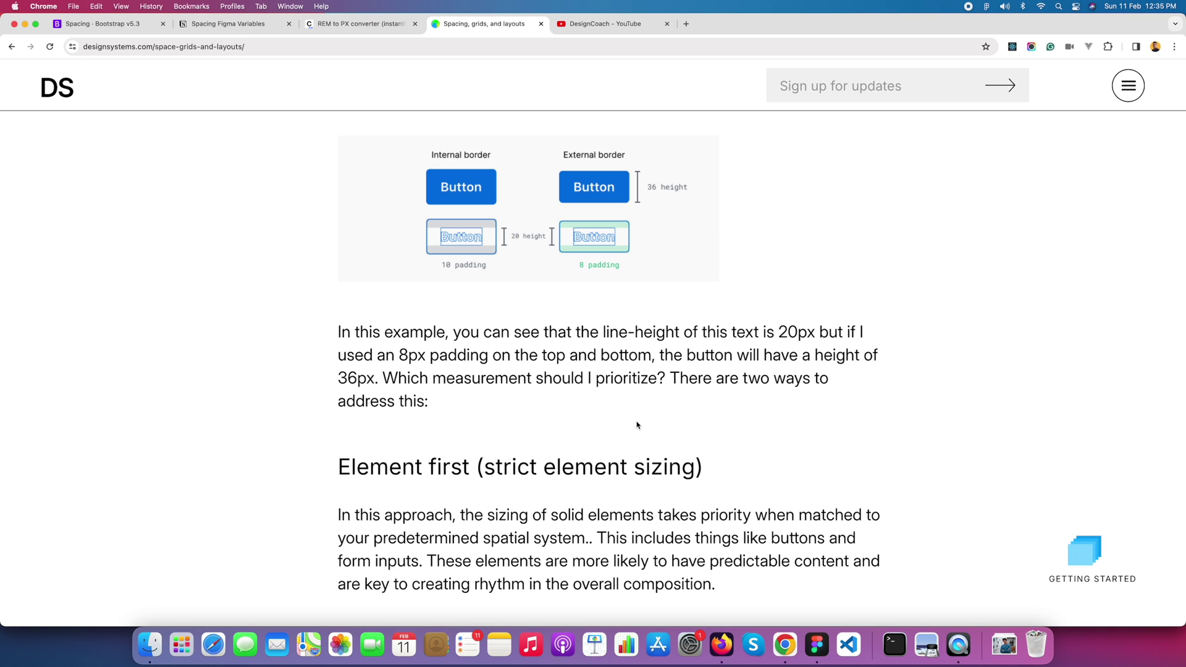
{"action": "left_click", "coordinate": [817, 645]}
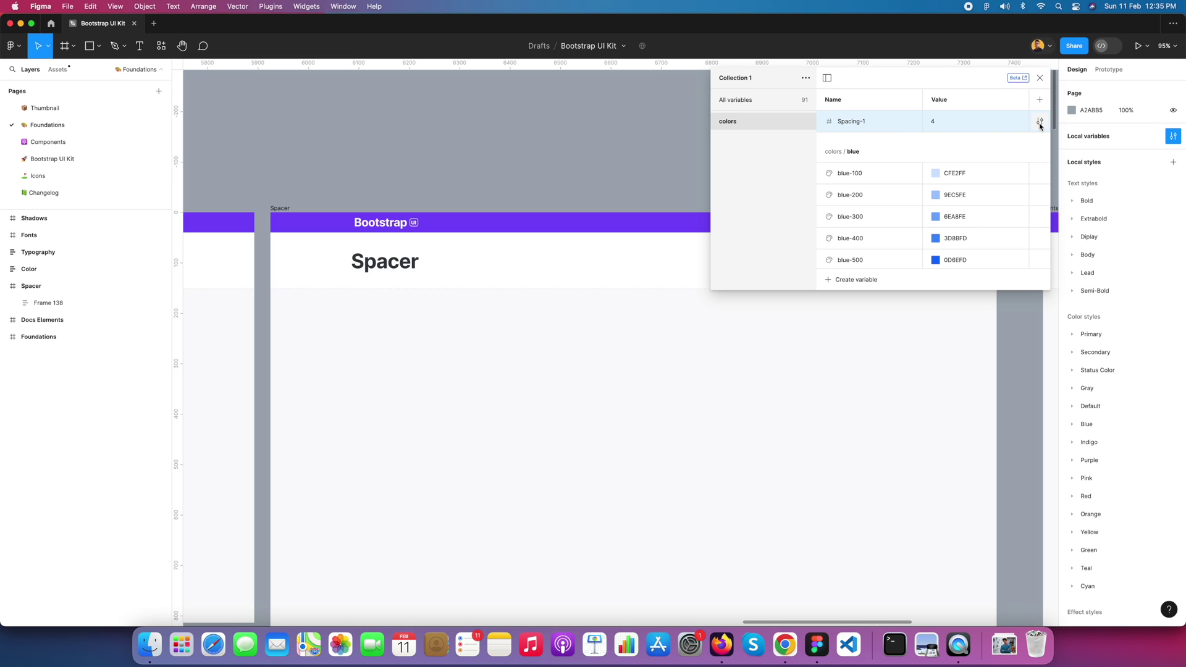
- Add number variables Spacing-2 = 8 and Spacing-3 = 12
{"action": "left_click", "coordinate": [861, 280]}
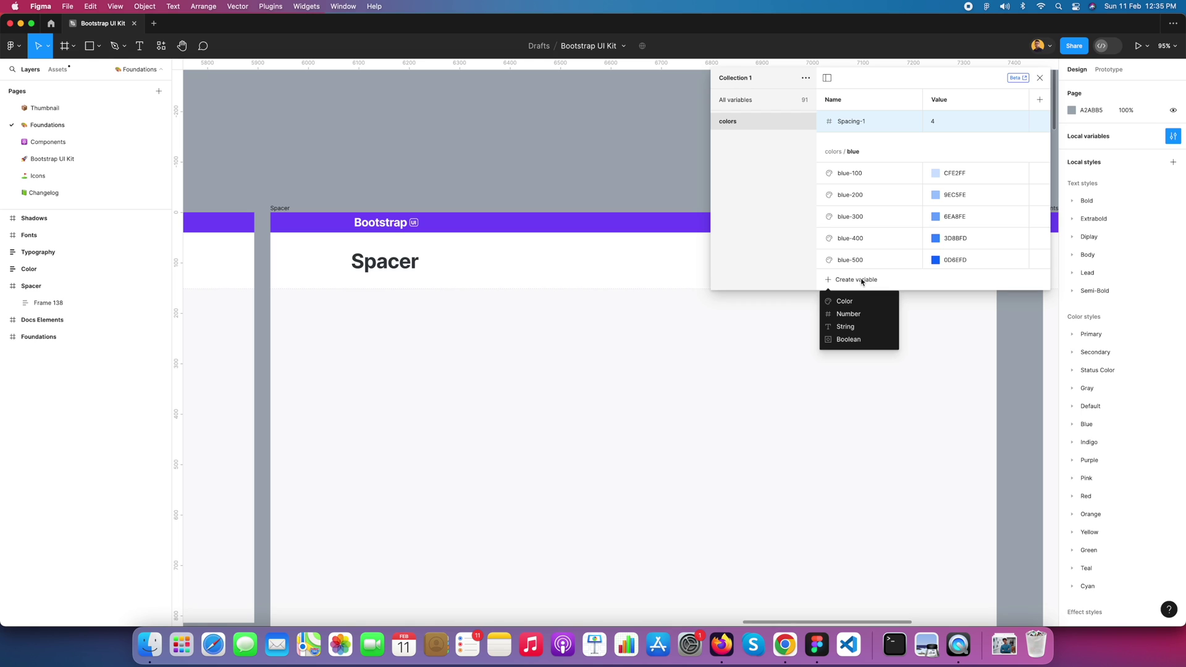
{"action": "left_click", "coordinate": [855, 316]}
{"action": "type", "text": "Spac"}
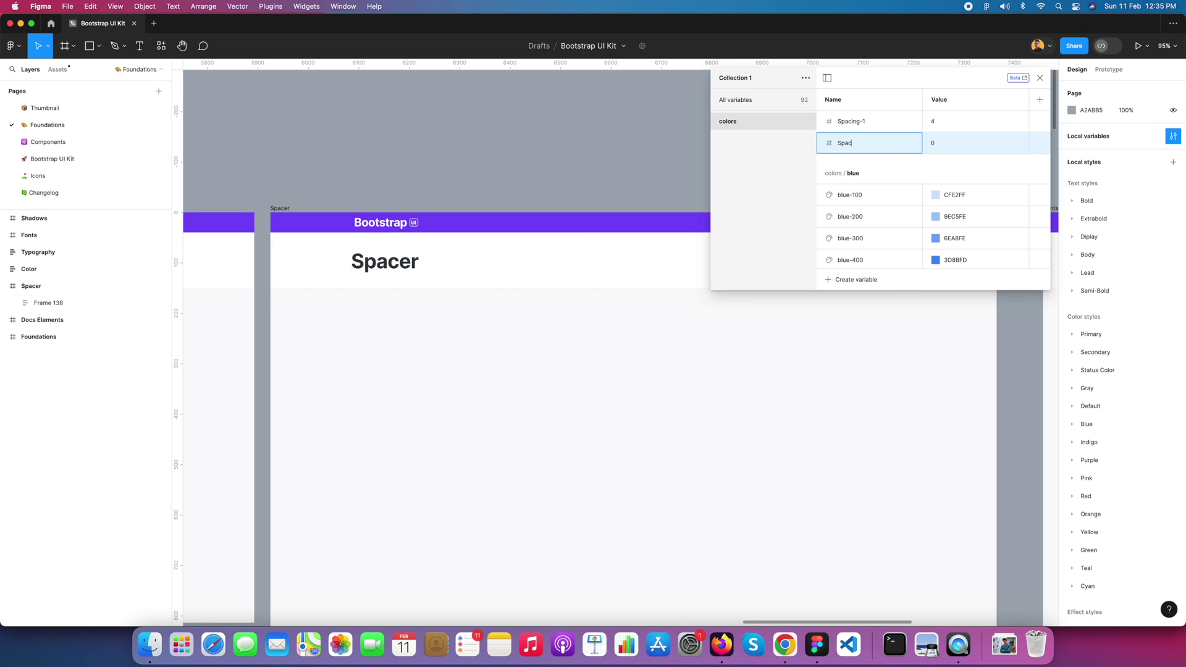
{"action": "type", "text": "ing-2"}
{"action": "key", "text": "Return"}
{"action": "left_click", "coordinate": [934, 143]}
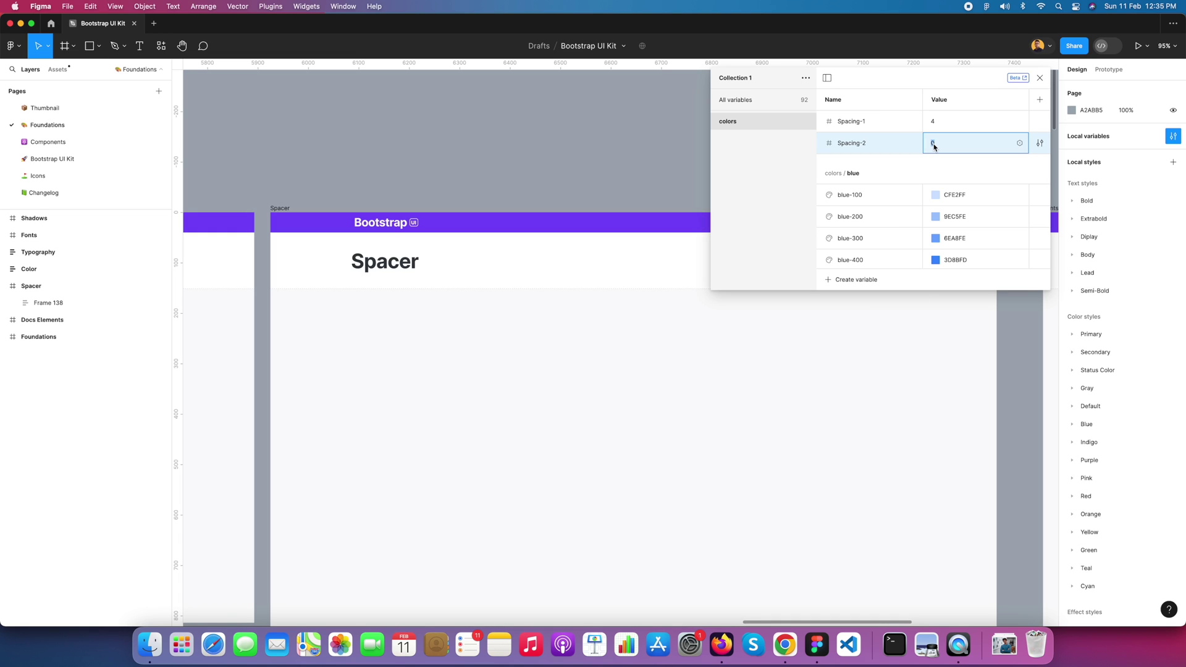
{"action": "type", "text": "8"}
{"action": "key", "text": "Return"}
{"action": "left_click", "coordinate": [854, 282]}
{"action": "left_click", "coordinate": [859, 302]}
{"action": "type", "text": "Spacing-3"}
{"action": "key", "text": "Tab"}
{"action": "type", "text": "12"}
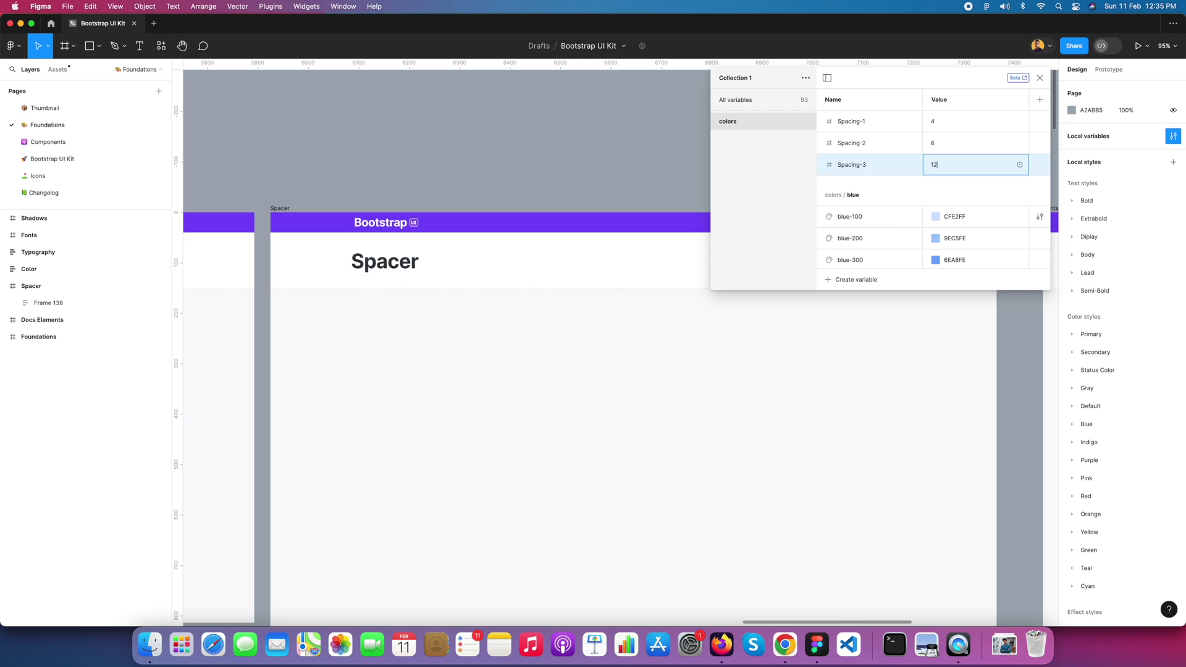
- Add number variables Spacing-4 = 16 and Spacing-5 = 20
{"action": "left_click", "coordinate": [846, 280]}
{"action": "left_click", "coordinate": [846, 313]}
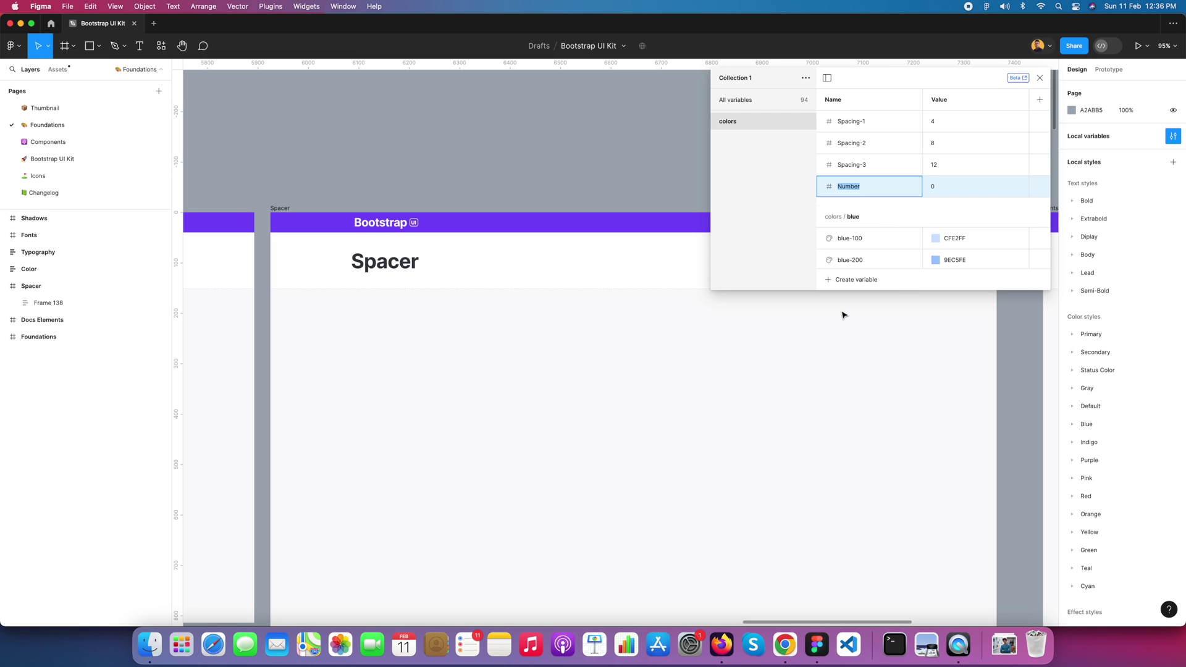
{"action": "type", "text": "Spacing-4"}
{"action": "key", "text": "Tab"}
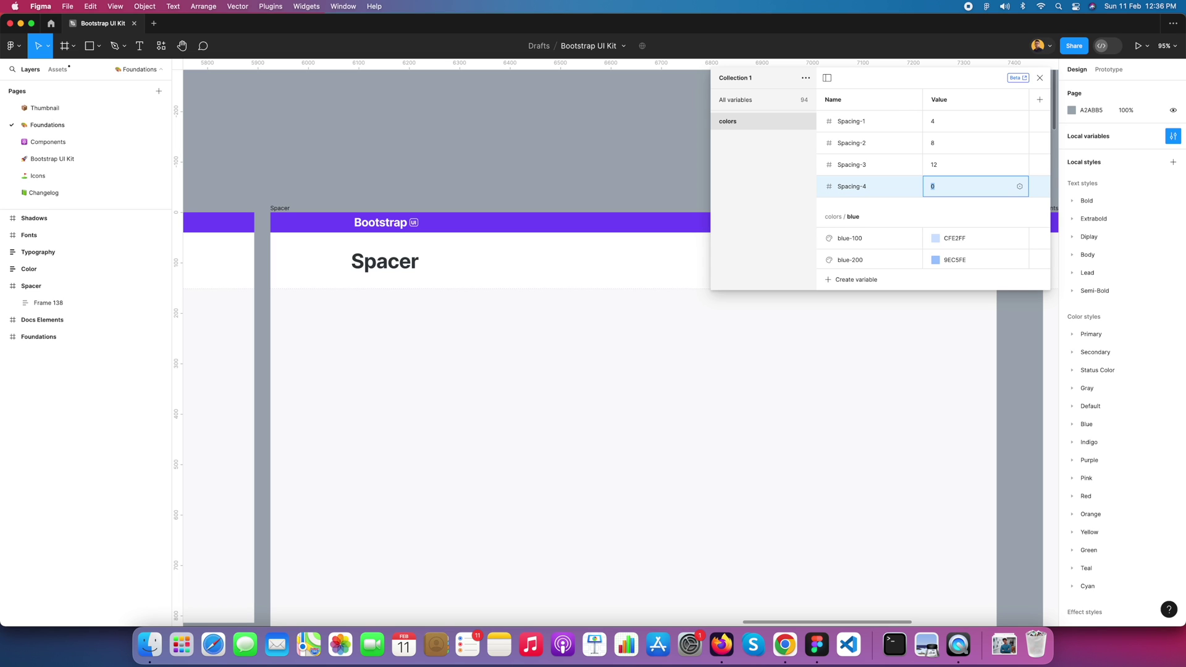
{"action": "type", "text": "16"}
{"action": "key", "text": "Return"}
{"action": "left_click", "coordinate": [849, 281]}
{"action": "left_click", "coordinate": [848, 314]}
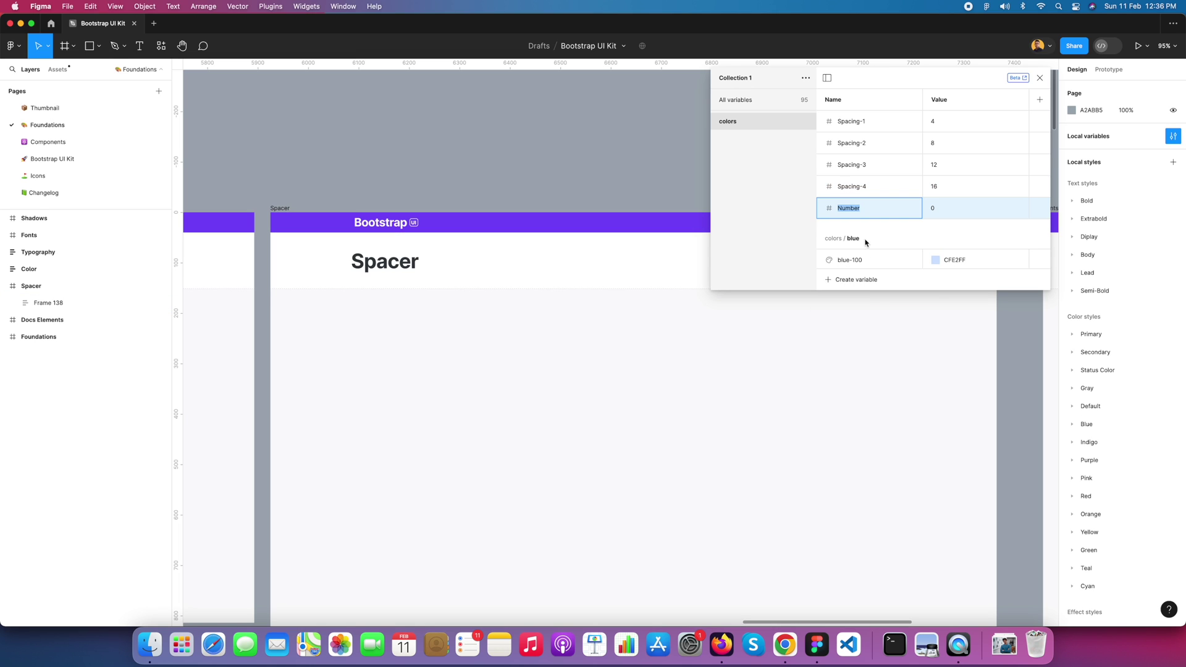
{"action": "type", "text": "Spacing-5"}
{"action": "left_click", "coordinate": [938, 212]}
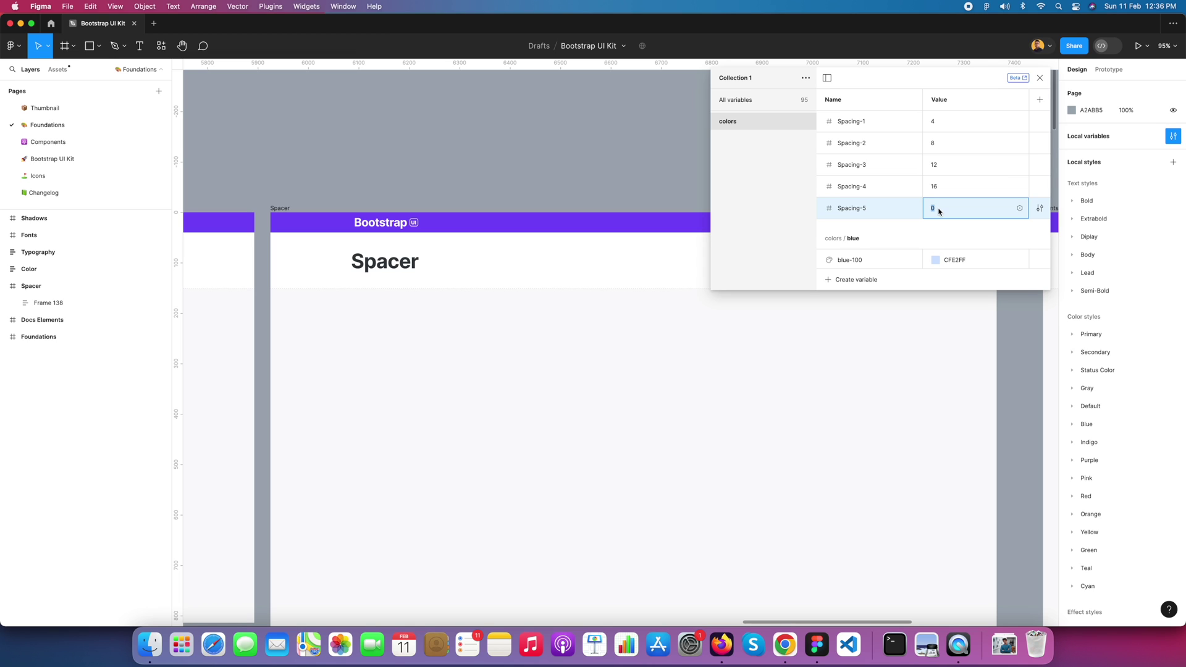
{"action": "type", "text": "20"}
{"action": "key", "text": "Return"}
- Add number variable Spacing-6 = 24
{"action": "left_click", "coordinate": [853, 279]}
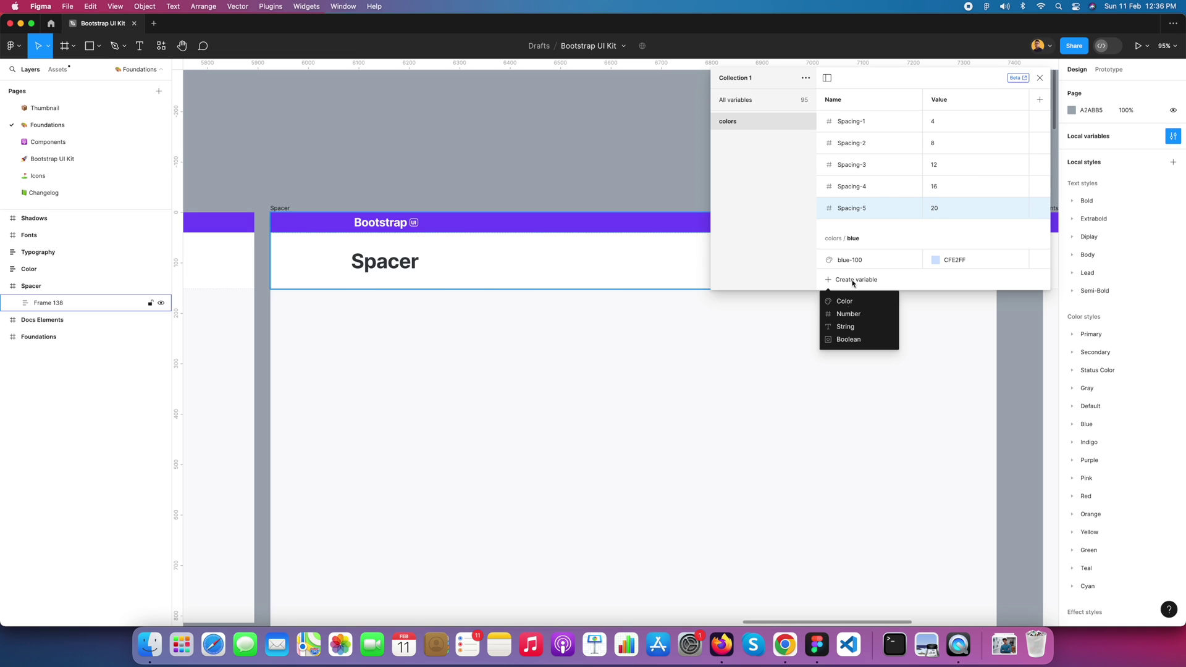
{"action": "left_click", "coordinate": [848, 315]}
{"action": "type", "text": "Spacing-6"}
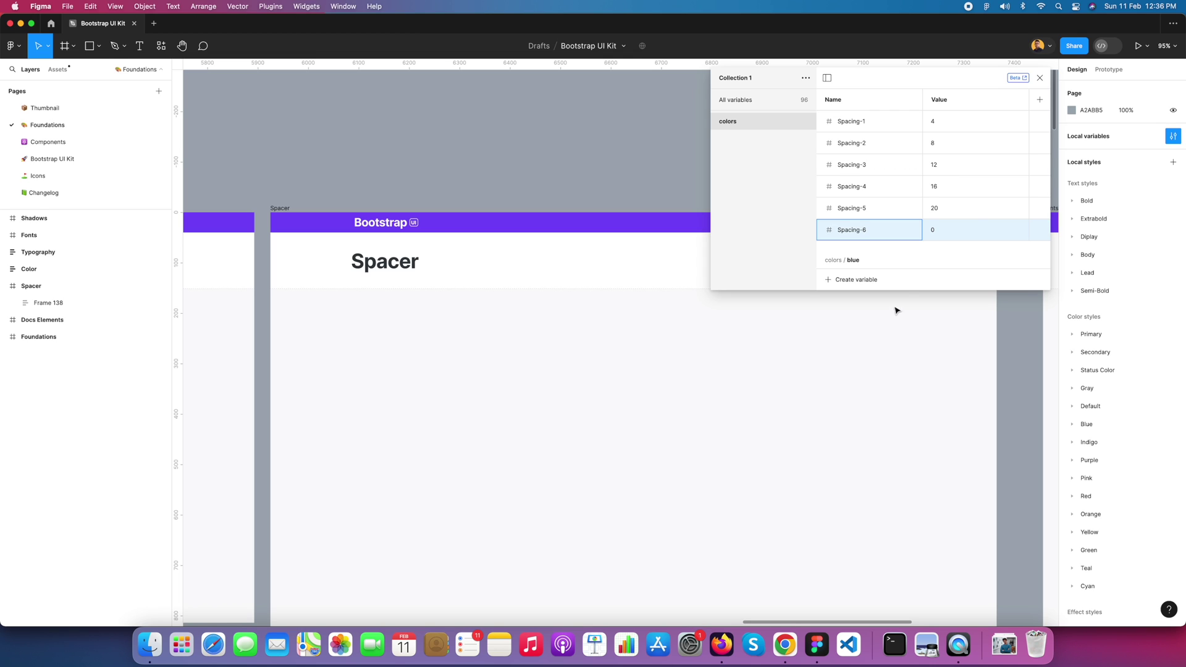
{"action": "left_click", "coordinate": [936, 231]}
{"action": "type", "text": "24"}
{"action": "key", "text": "Return"}
{"action": "left_click", "coordinate": [785, 646]}
{"action": "key", "text": "super+2"}
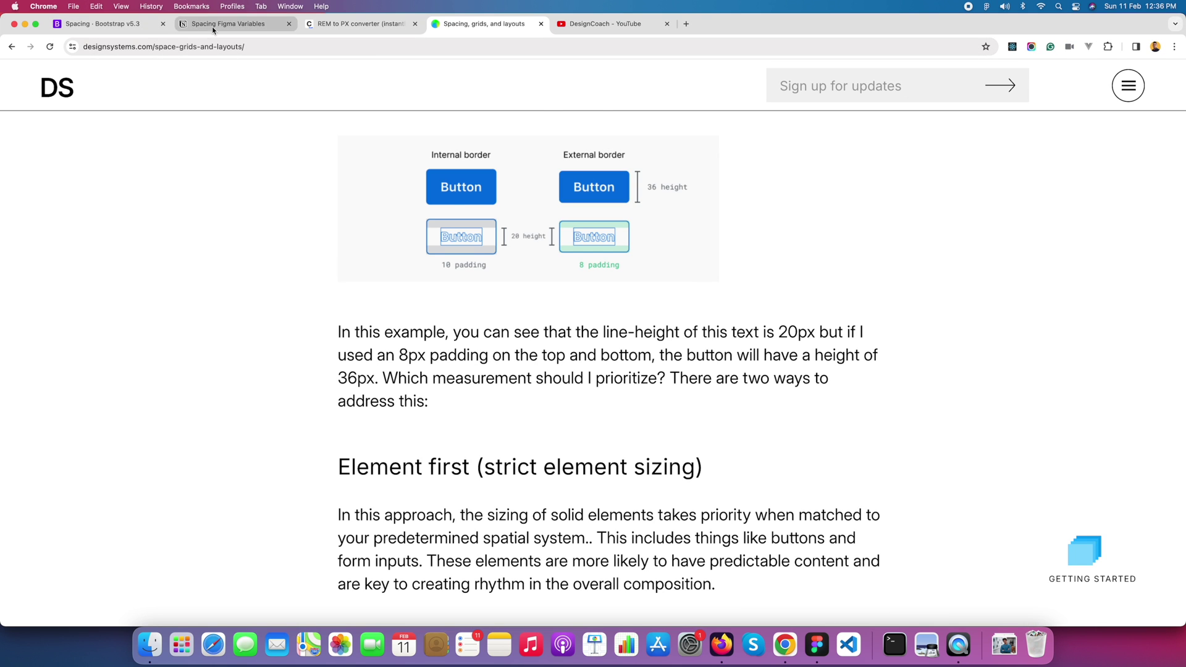
{"action": "scroll", "coordinate": [542, 451], "scroll_direction": "down", "scroll_amount": 2}
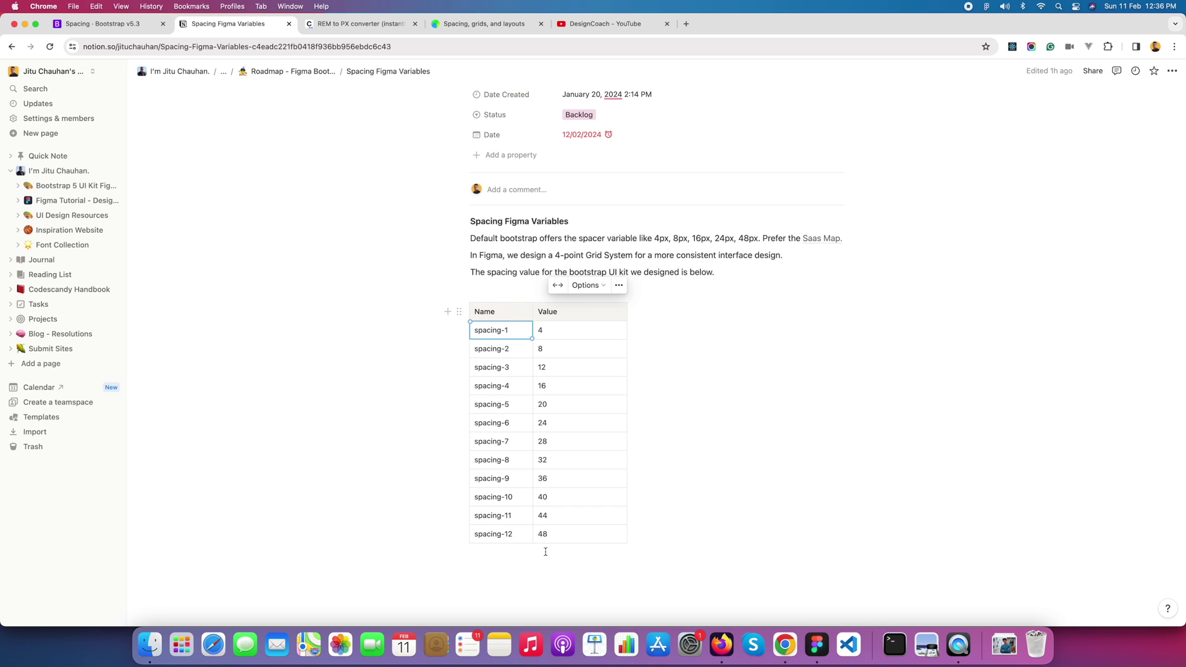
{"action": "double_click", "coordinate": [508, 534]}
{"action": "key", "text": "Tab"}
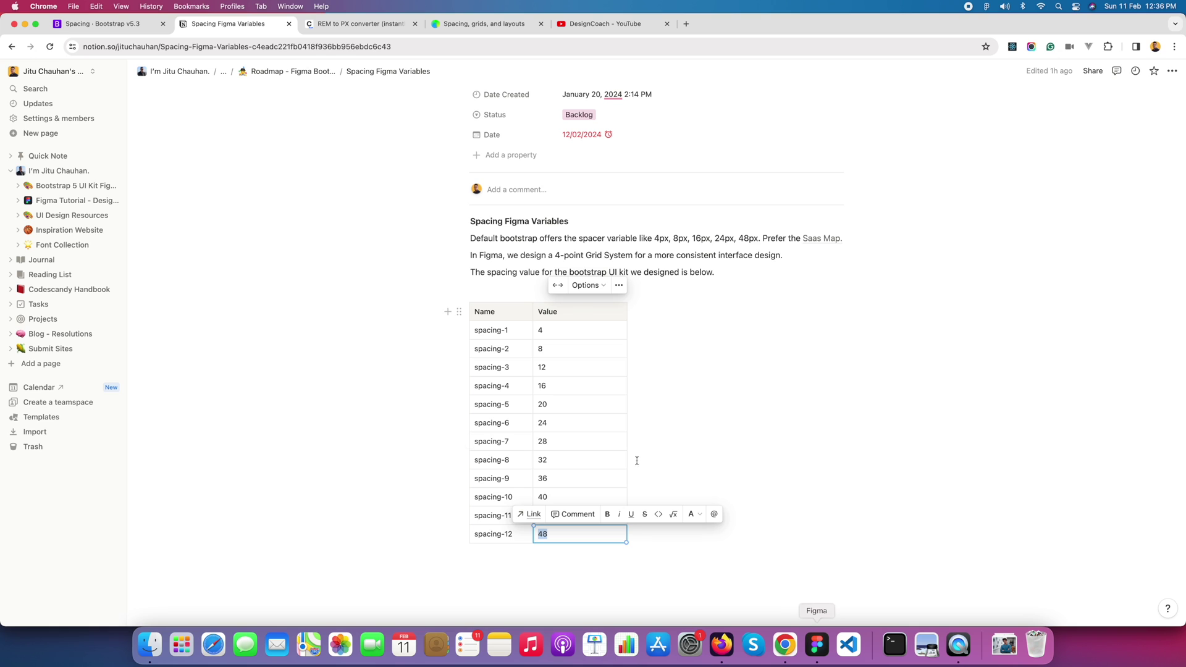
{"action": "double_click", "coordinate": [539, 422]}
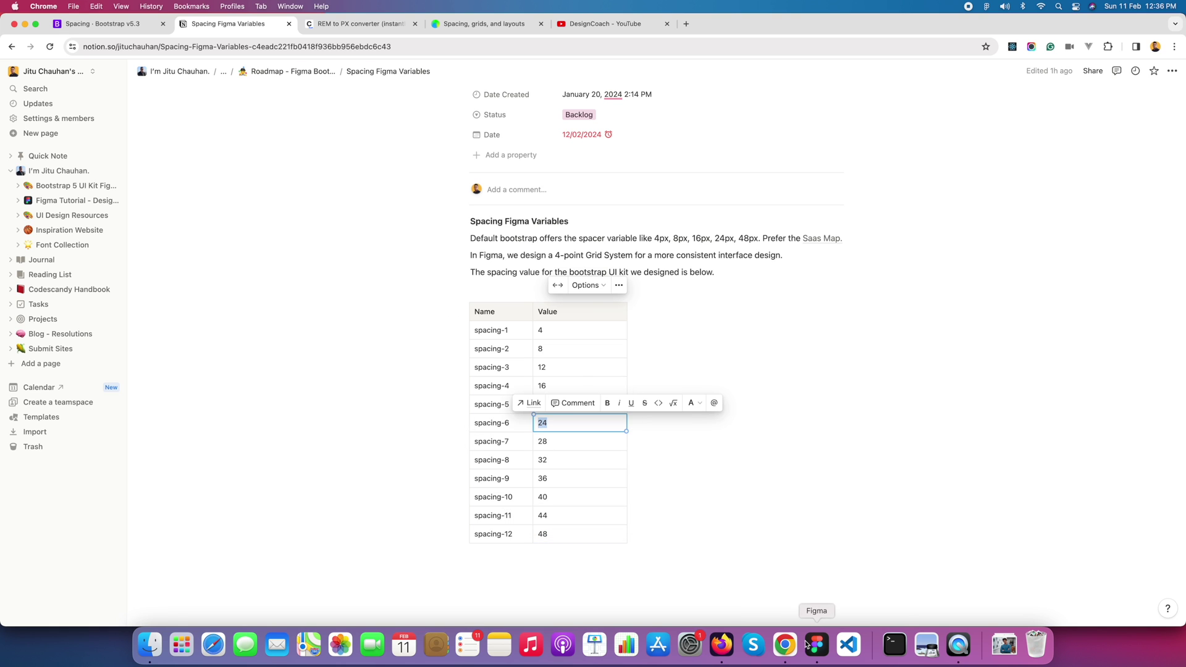
{"action": "left_click", "coordinate": [817, 645]}
{"action": "scroll", "coordinate": [624, 337], "scroll_direction": "down", "scroll_amount": 2}
{"action": "scroll", "coordinate": [623, 337], "scroll_direction": "right", "scroll_amount": 1}
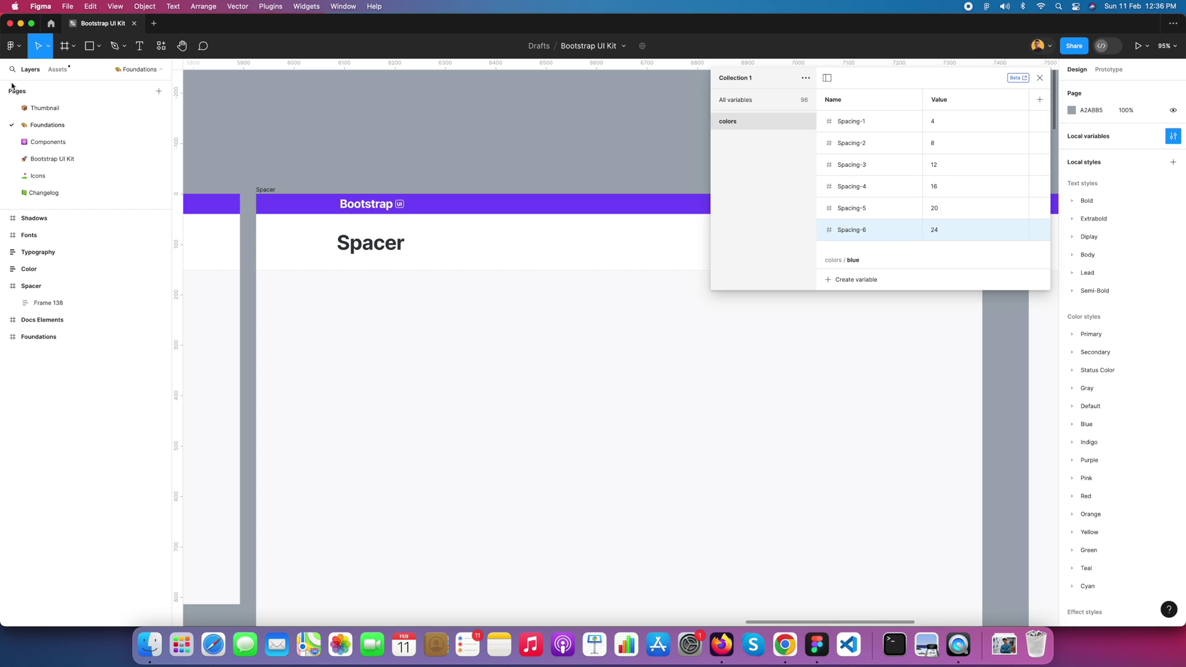
- Place a text layer reading 'Button' below the Spacer heading
{"action": "left_click", "coordinate": [138, 46]}
{"action": "left_click", "coordinate": [383, 351]}
{"action": "type", "text": "Buttons"}
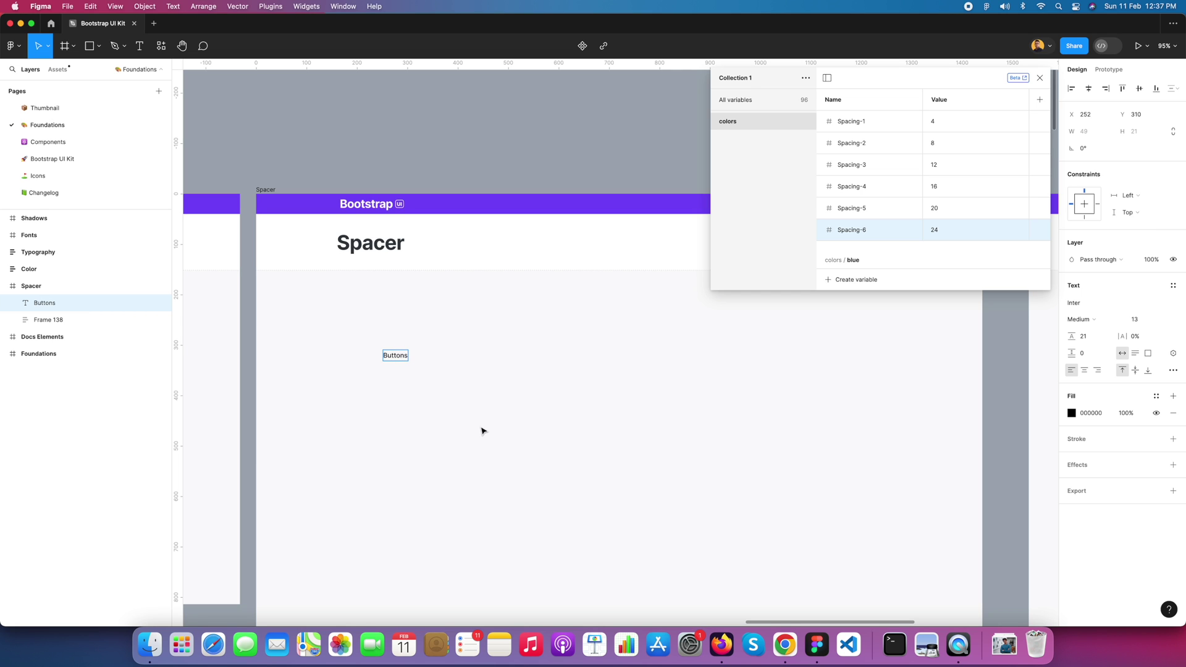
{"action": "key", "text": "BackSpace"}
{"action": "key", "text": "Escape"}
- Bring up the context menu for the Button text layer
{"action": "scroll", "coordinate": [395, 364], "scroll_direction": "up", "scroll_amount": 5}
{"action": "scroll", "coordinate": [443, 415], "scroll_direction": "up", "scroll_amount": 3}
{"action": "scroll", "coordinate": [443, 415], "scroll_direction": "left", "scroll_amount": 3}
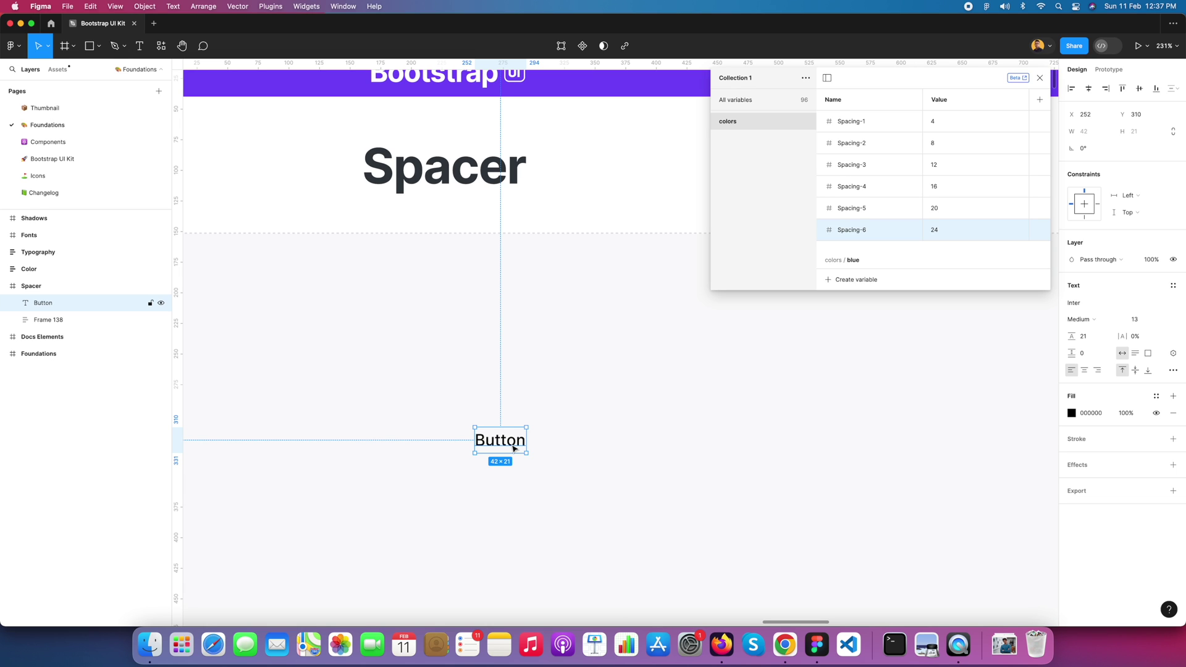
{"action": "right_click", "coordinate": [513, 448]}
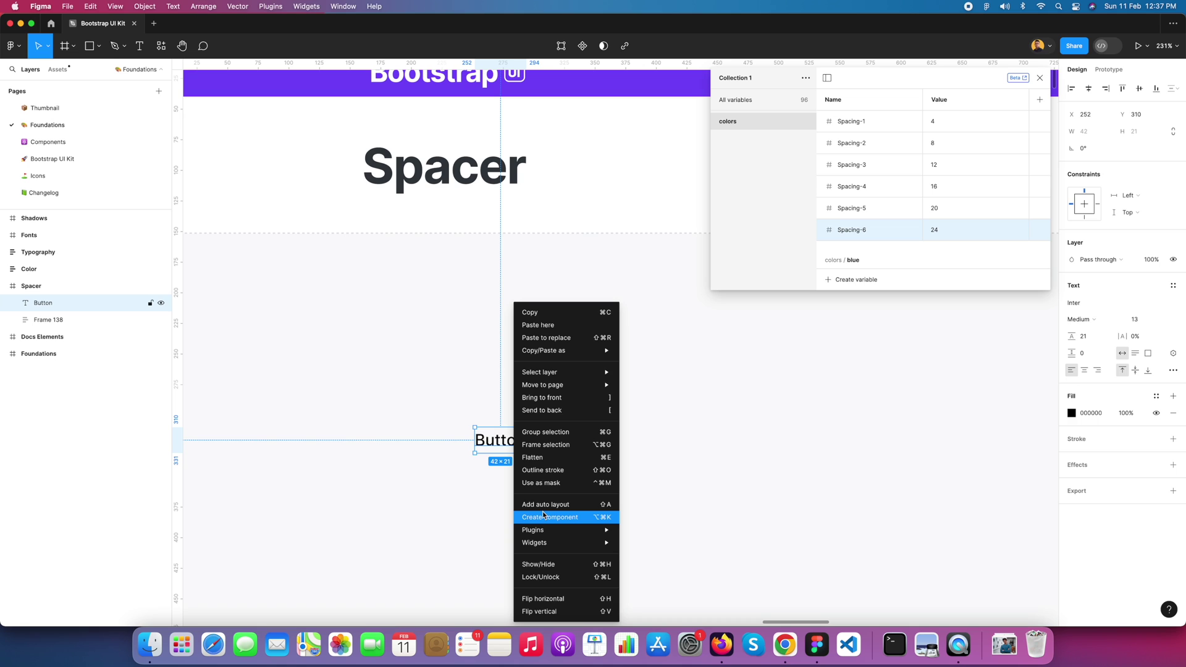
{"action": "left_click", "coordinate": [542, 517]}
{"action": "right_click", "coordinate": [501, 454]}
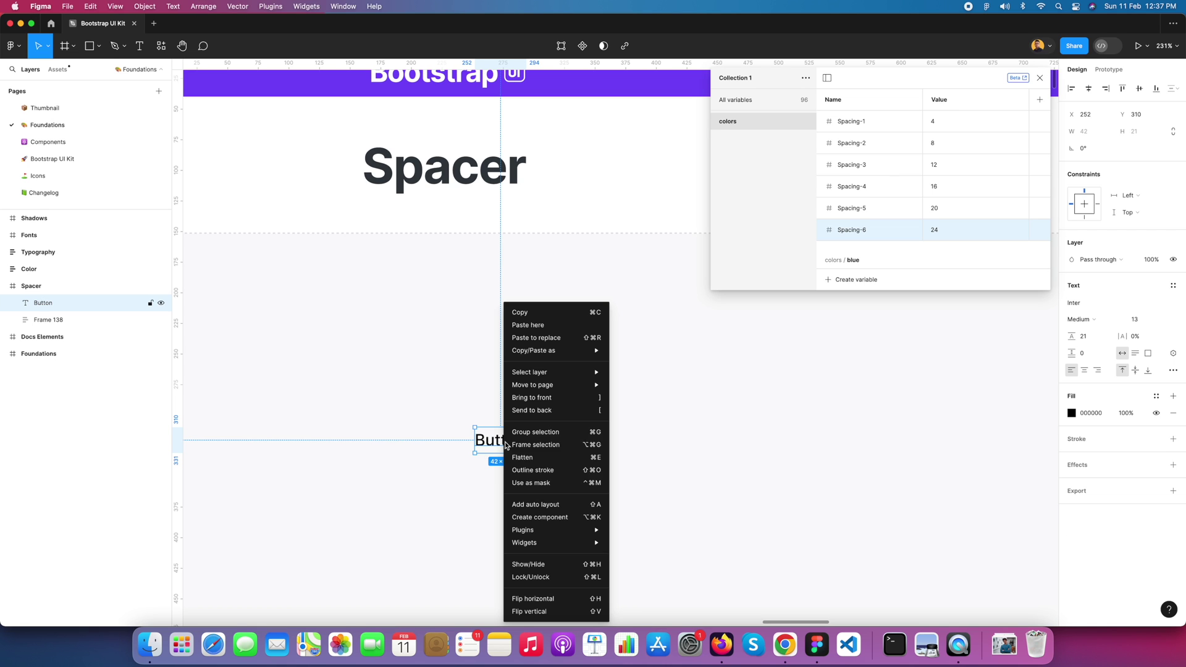
- Add auto layout around the Button text, name the frame 'button', and close the variables panel
{"action": "left_click", "coordinate": [535, 504]}
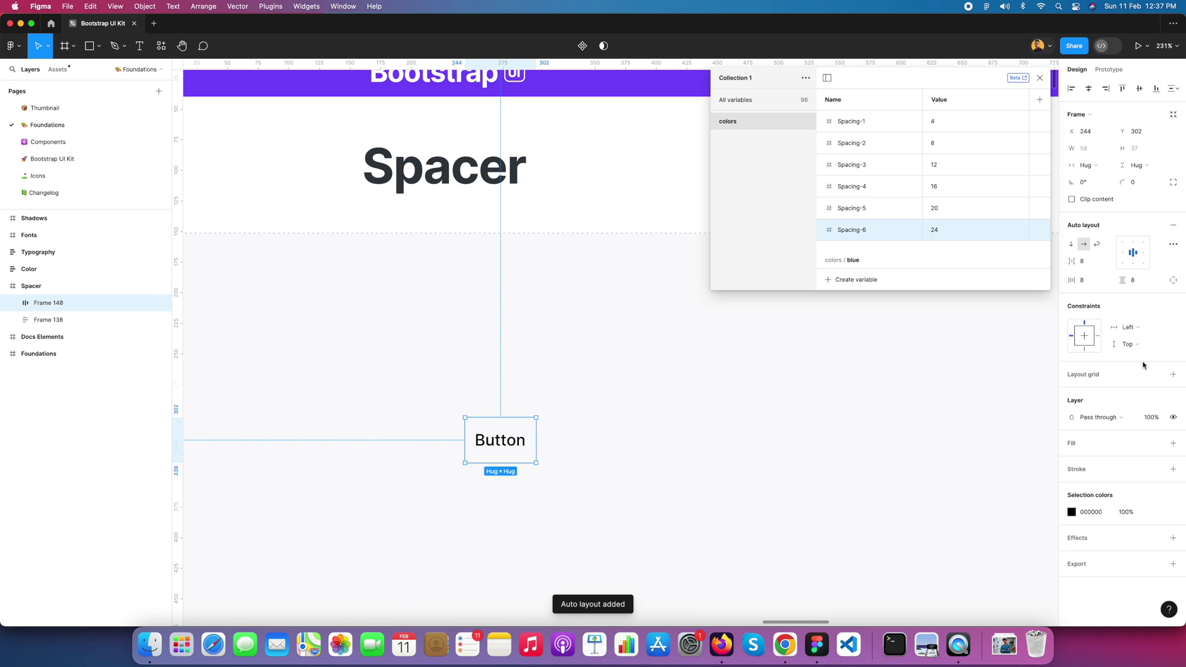
{"action": "double_click", "coordinate": [48, 304]}
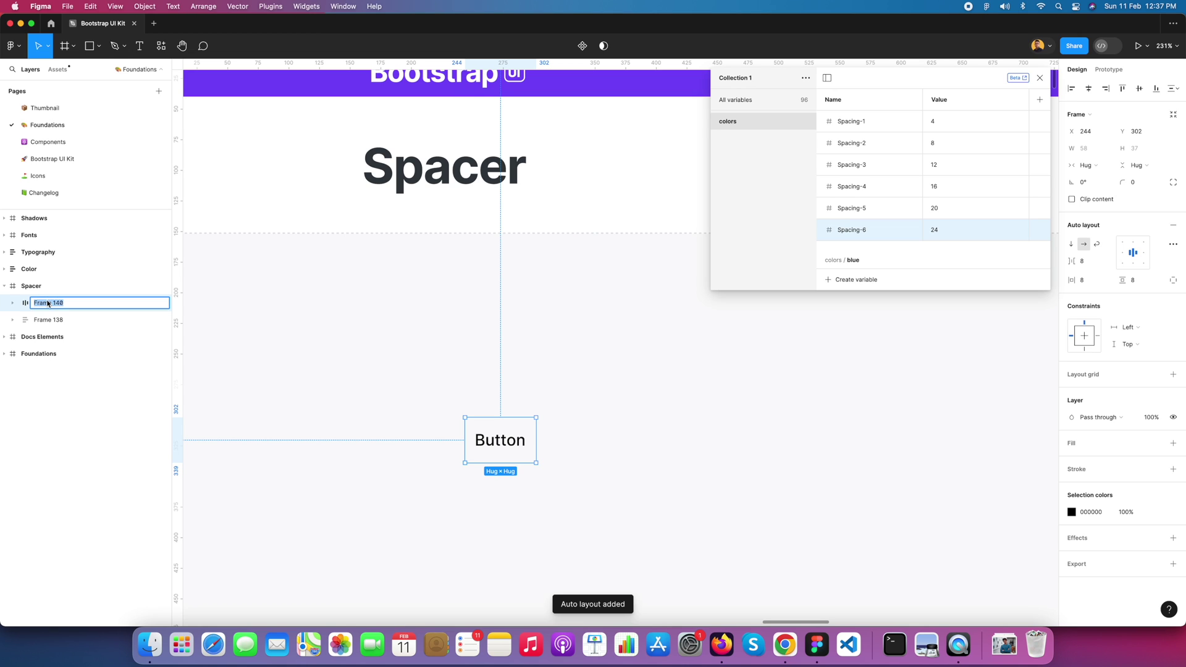
{"action": "type", "text": "button"}
{"action": "key", "text": "Return"}
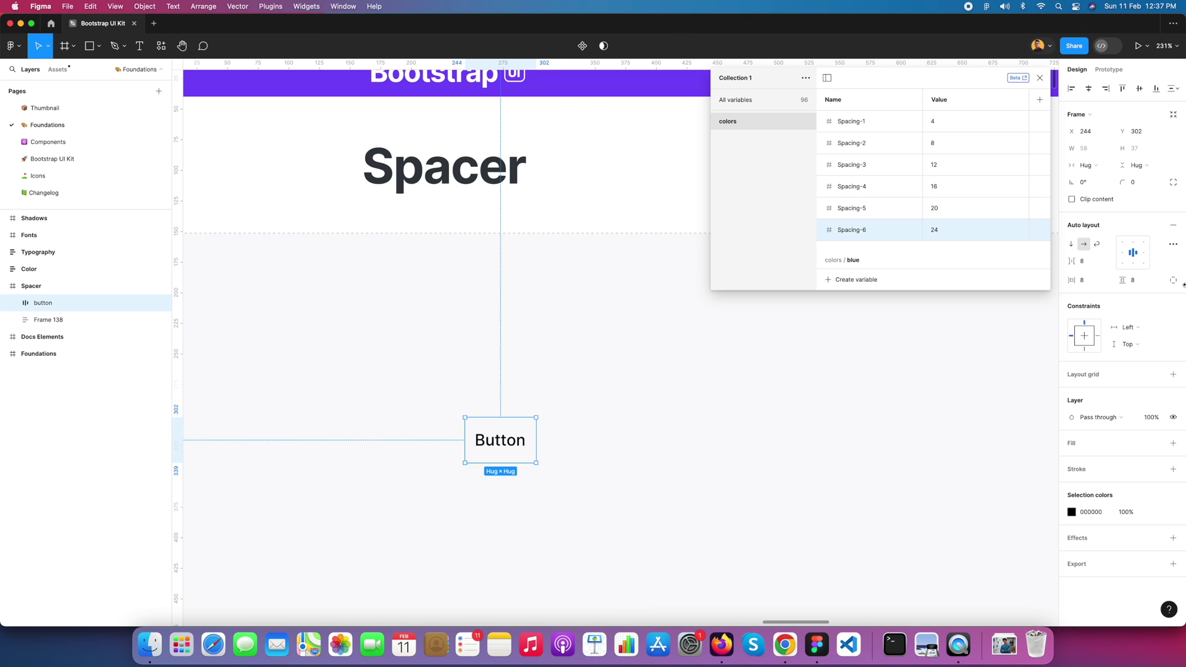
{"action": "left_click_drag", "start_coordinate": [945, 81], "coordinate": [921, 80]}
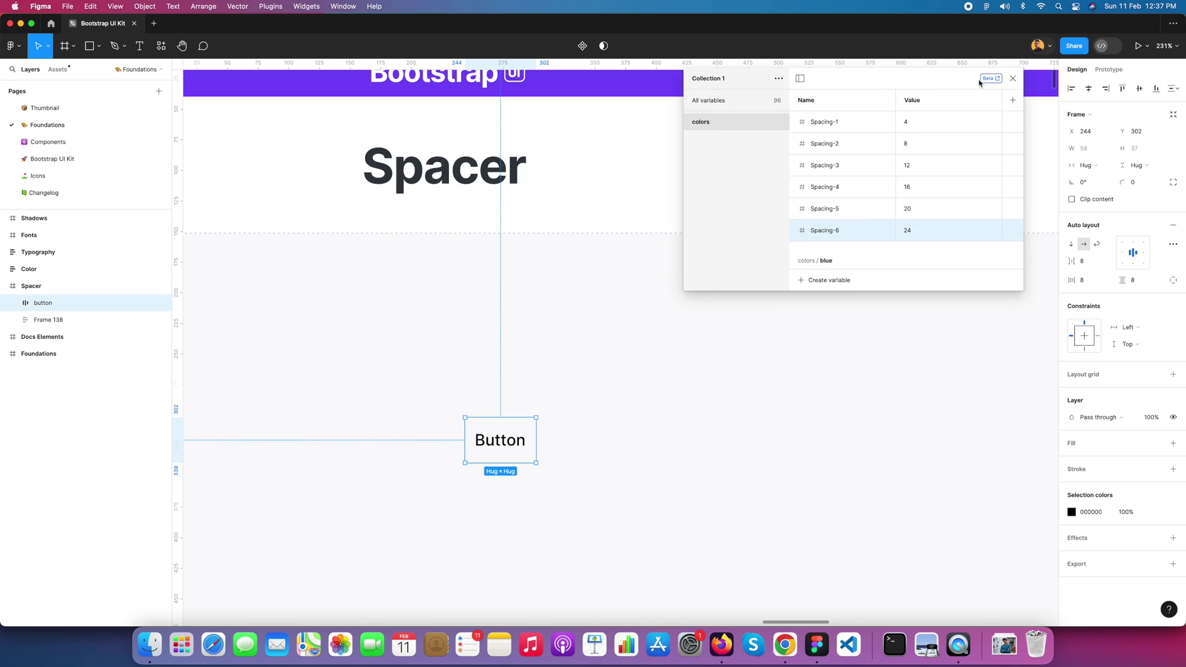
{"action": "left_click", "coordinate": [1013, 78]}
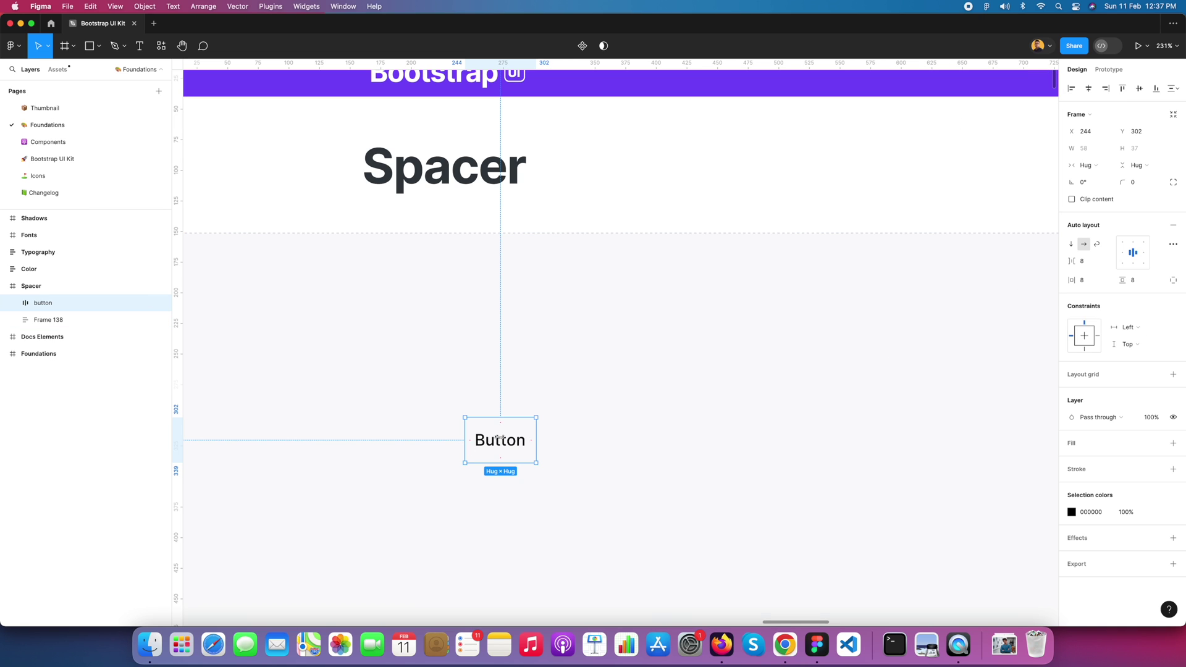
- Bind horizontal padding to Spacing-3 and vertical to Spacing-2, move the frame, add a white fill
{"action": "left_click", "coordinate": [1108, 281]}
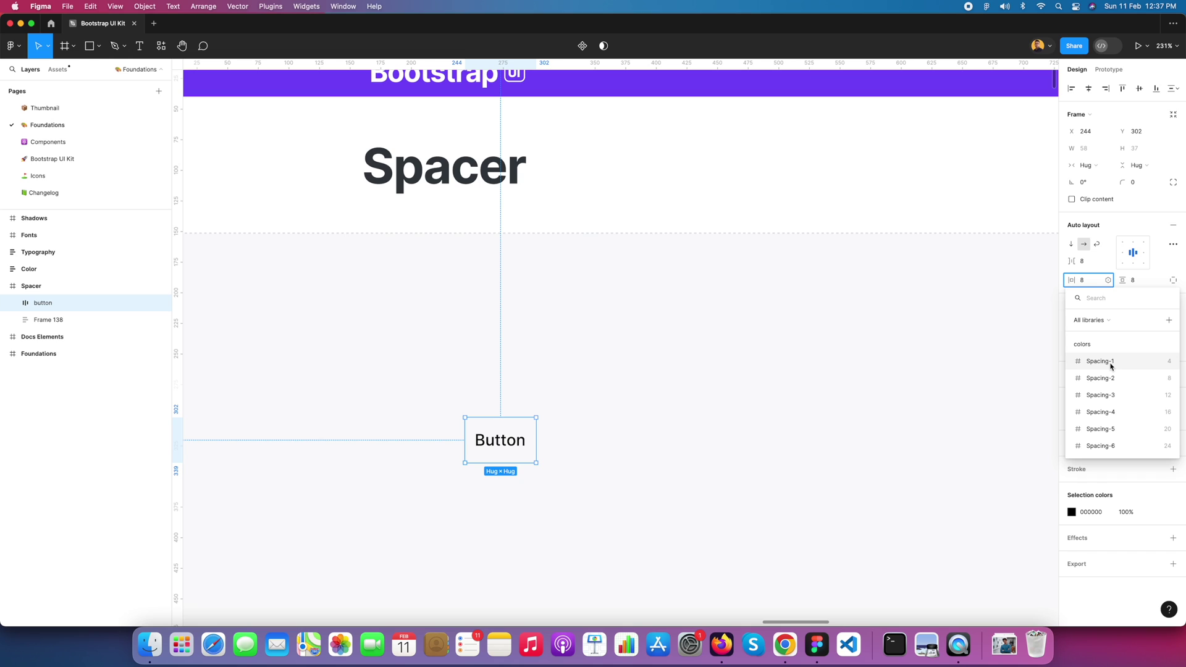
{"action": "left_click", "coordinate": [1106, 396]}
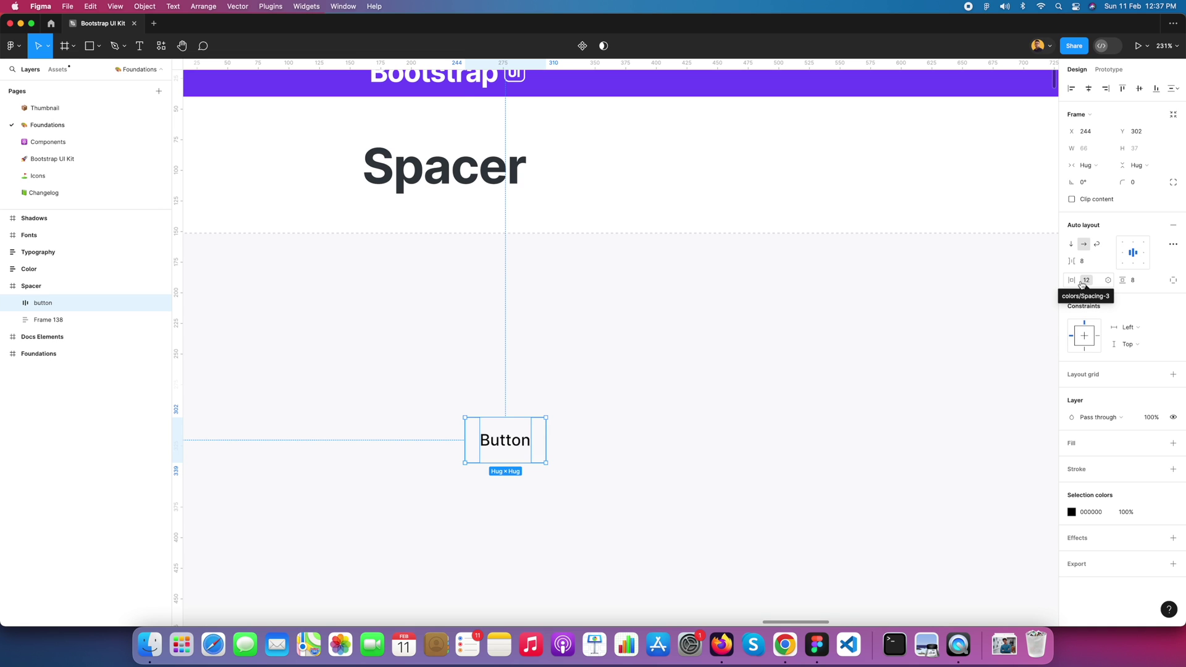
{"action": "left_click", "coordinate": [1159, 281]}
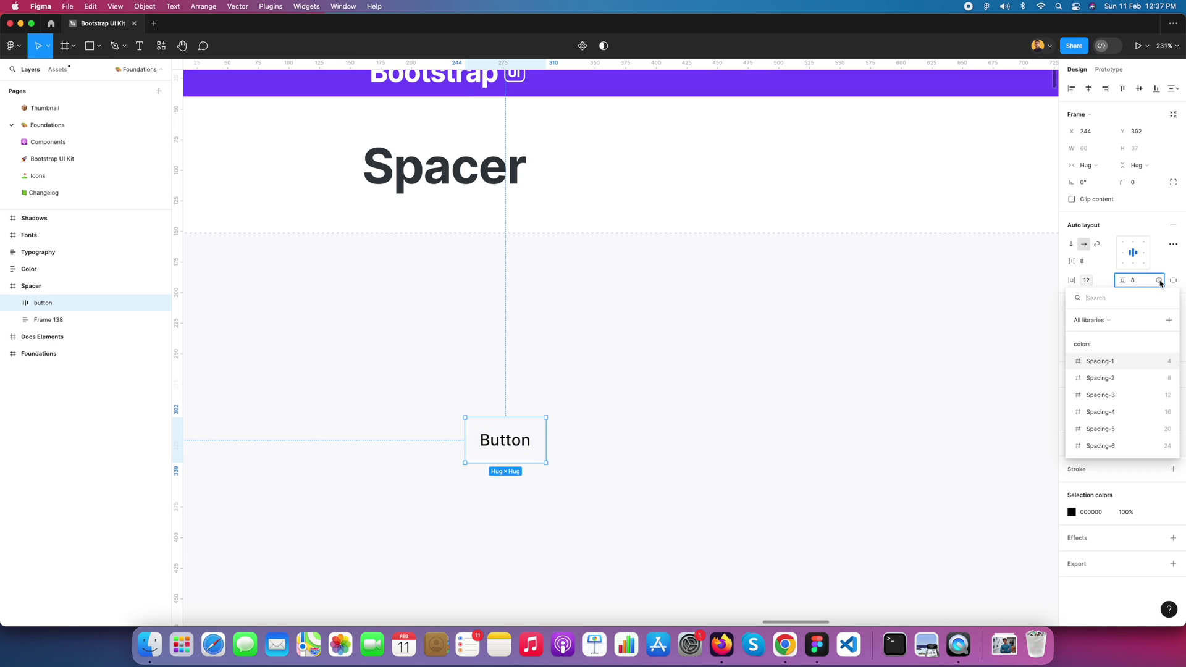
{"action": "left_click", "coordinate": [1142, 381]}
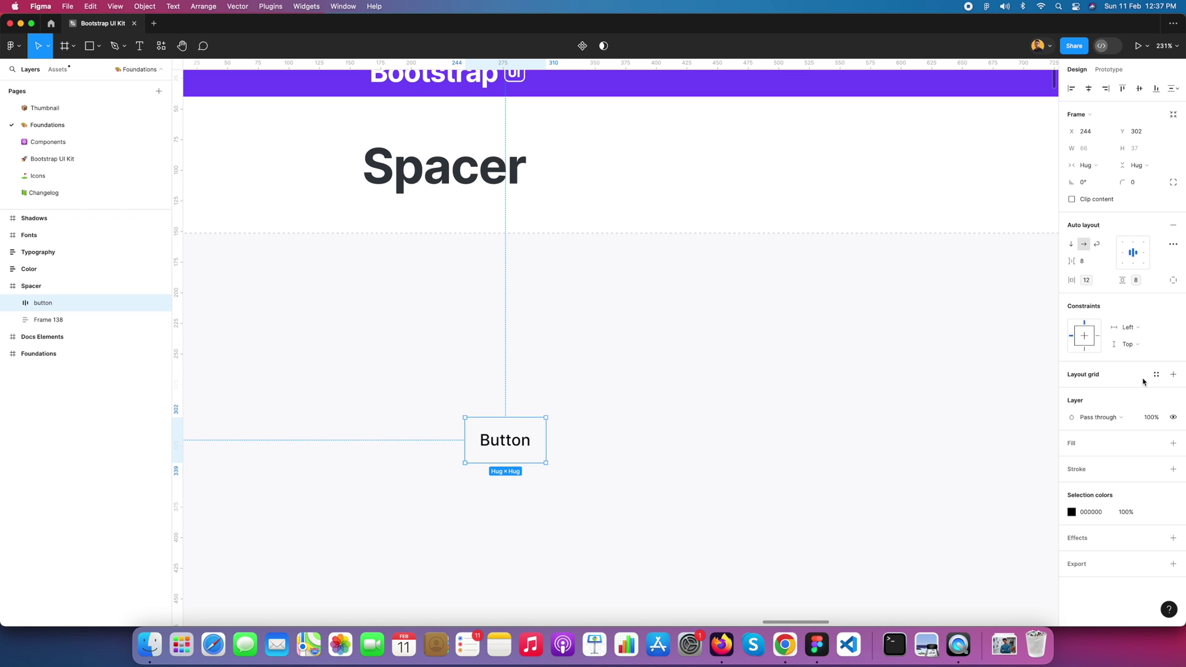
{"action": "left_click_drag", "start_coordinate": [500, 441], "coordinate": [579, 460]}
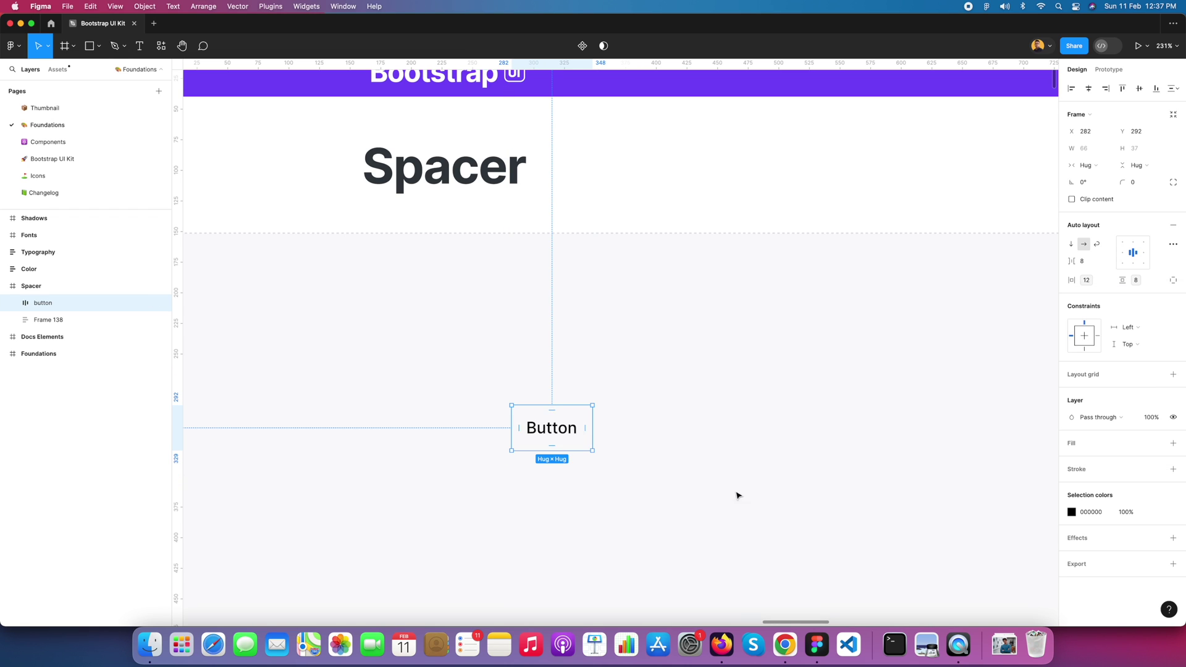
{"action": "left_click", "coordinate": [1102, 444]}
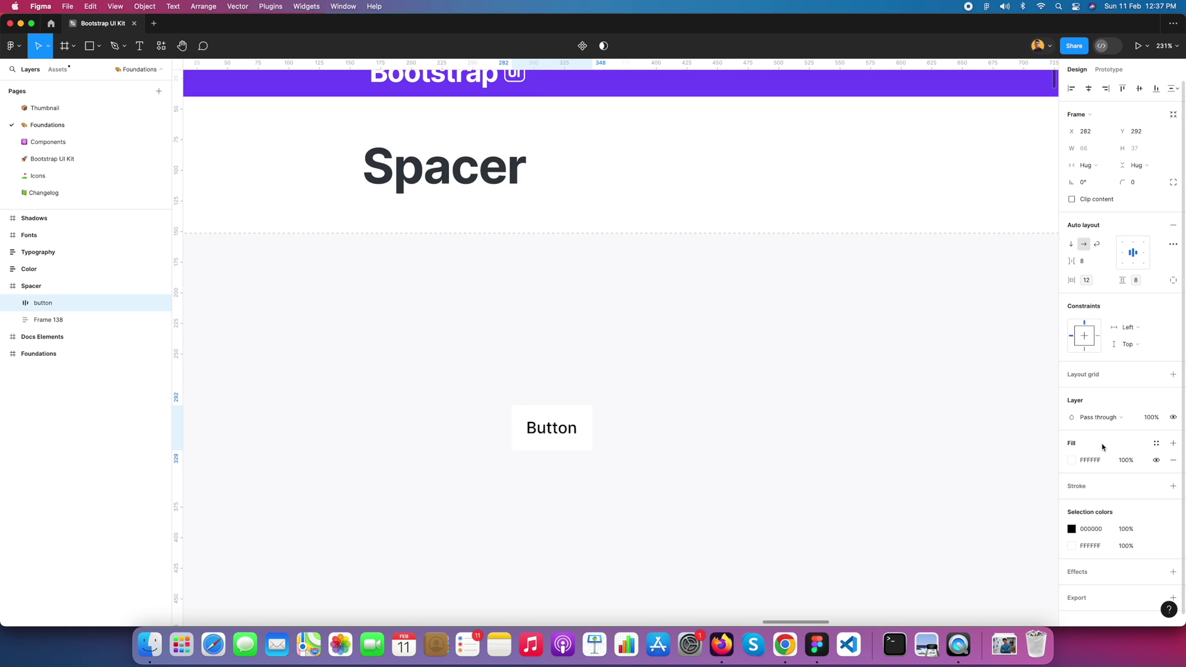
- Fill the button with colors/blue/blue-500 and make its label text Default/White
{"action": "left_click", "coordinate": [1156, 443]}
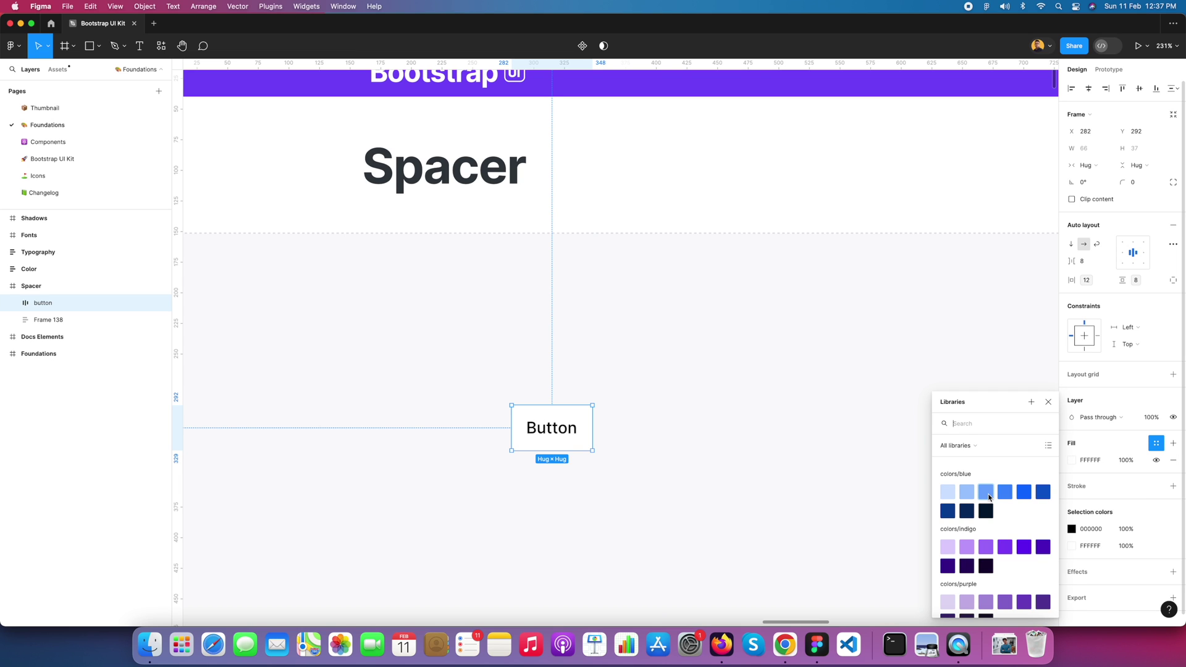
{"action": "left_click", "coordinate": [1024, 491]}
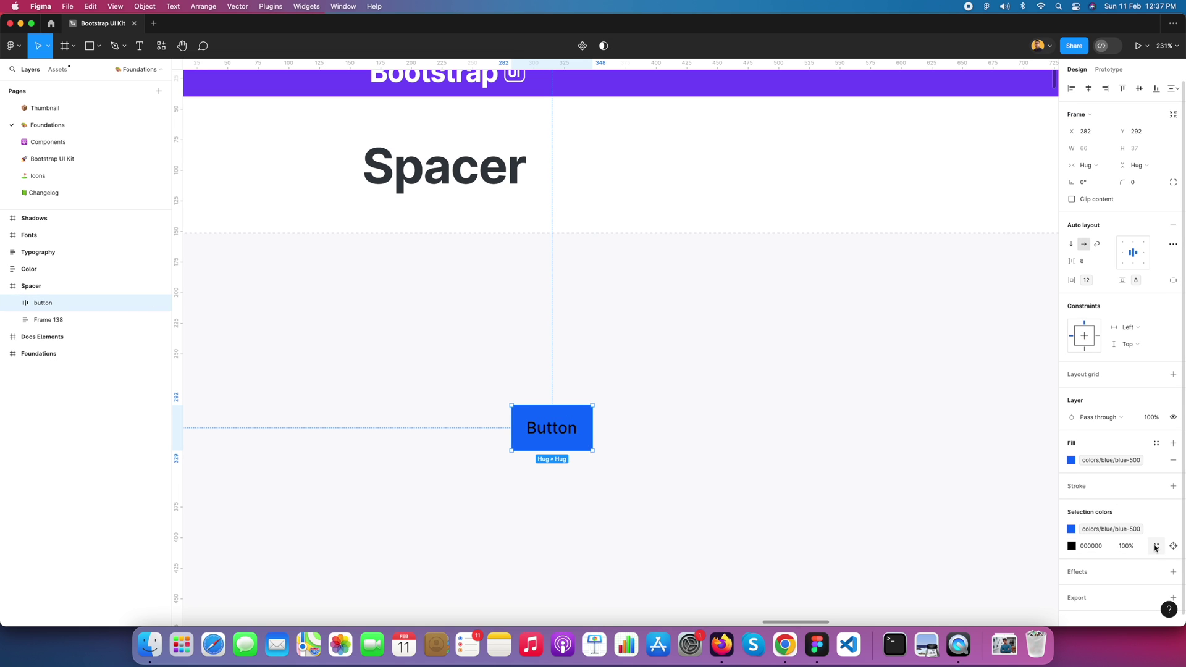
{"action": "left_click", "coordinate": [1156, 545]}
{"action": "scroll", "coordinate": [986, 525], "scroll_direction": "down", "scroll_amount": 10}
{"action": "scroll", "coordinate": [986, 526], "scroll_direction": "down", "scroll_amount": 10}
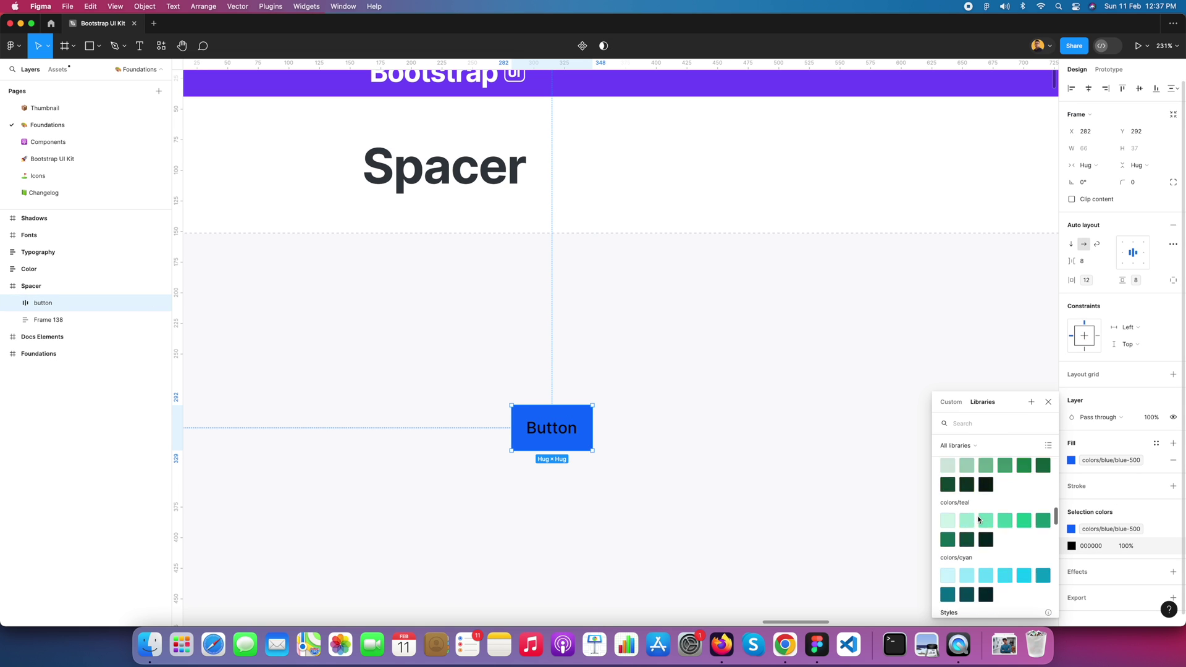
{"action": "scroll", "coordinate": [958, 574], "scroll_direction": "up", "scroll_amount": 10}
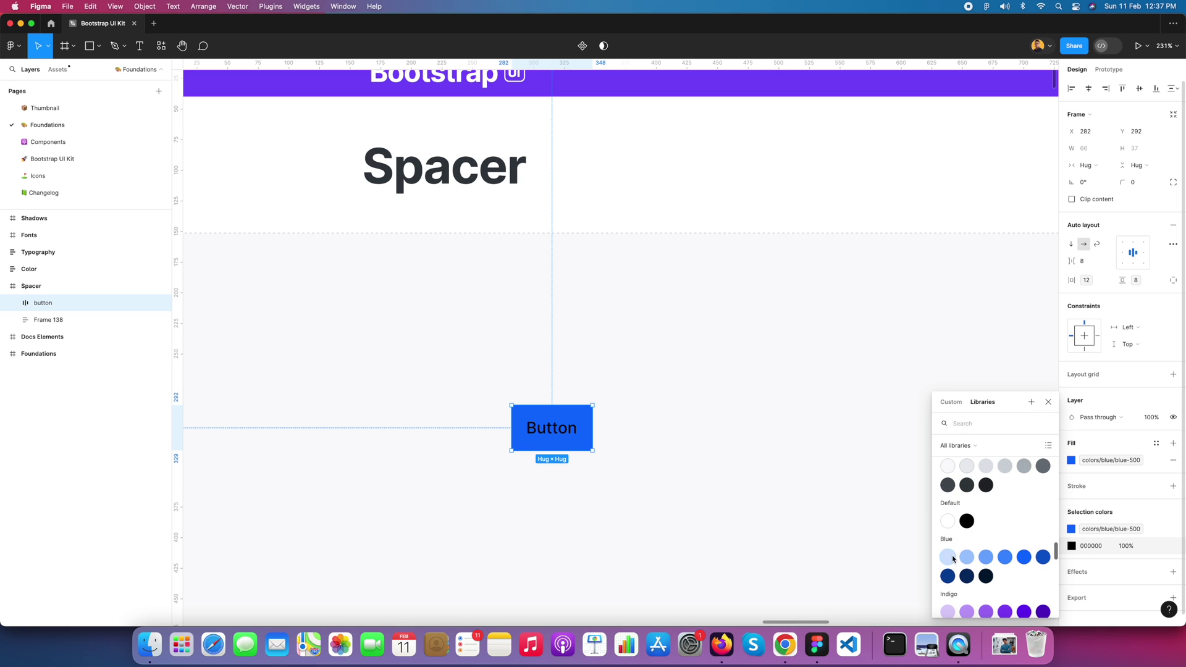
- Close the colour library and reselect the button frame to rebind its horizontal padding
{"action": "key", "text": "Escape"}
{"action": "left_click", "coordinate": [723, 393]}
{"action": "left_click", "coordinate": [554, 424]}
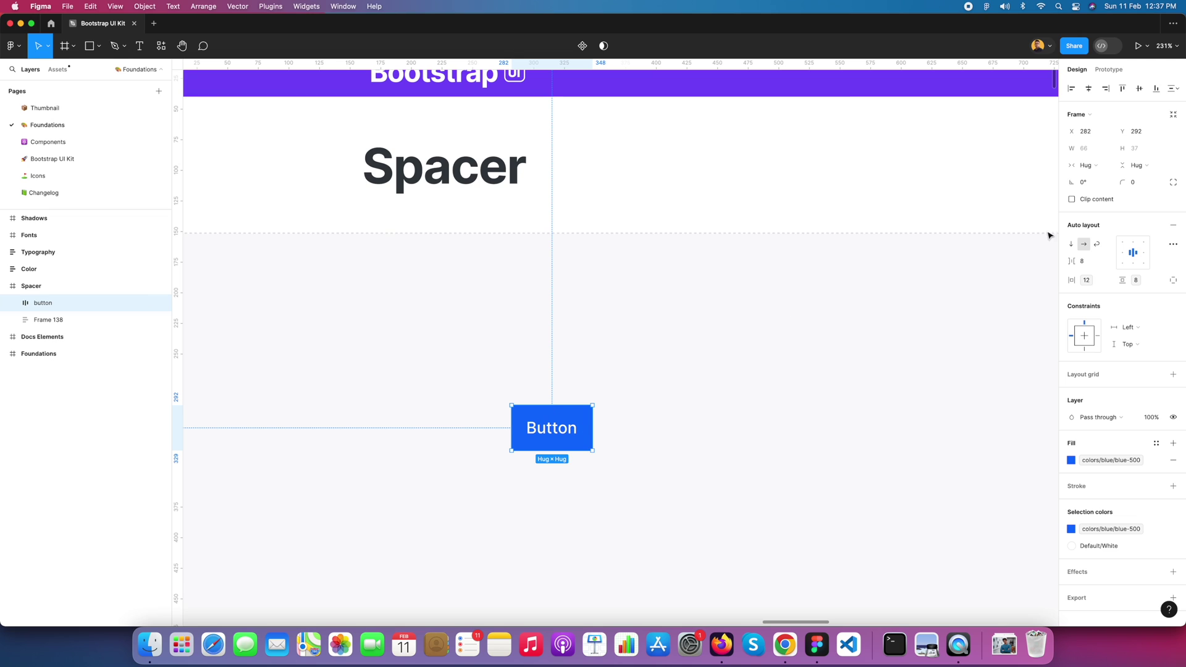
{"action": "left_click", "coordinate": [1108, 280]}
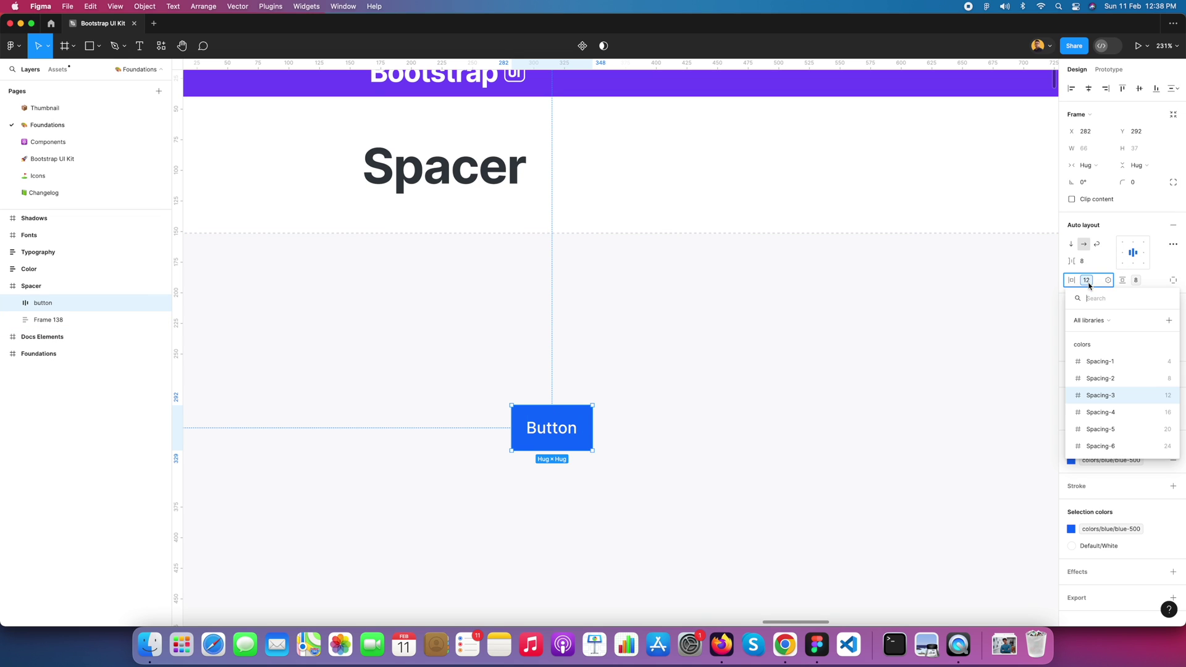
- Bind horizontal padding to Spacing-4 (16) and vertical padding to Spacing-3 (12)
{"action": "left_click", "coordinate": [1097, 415]}
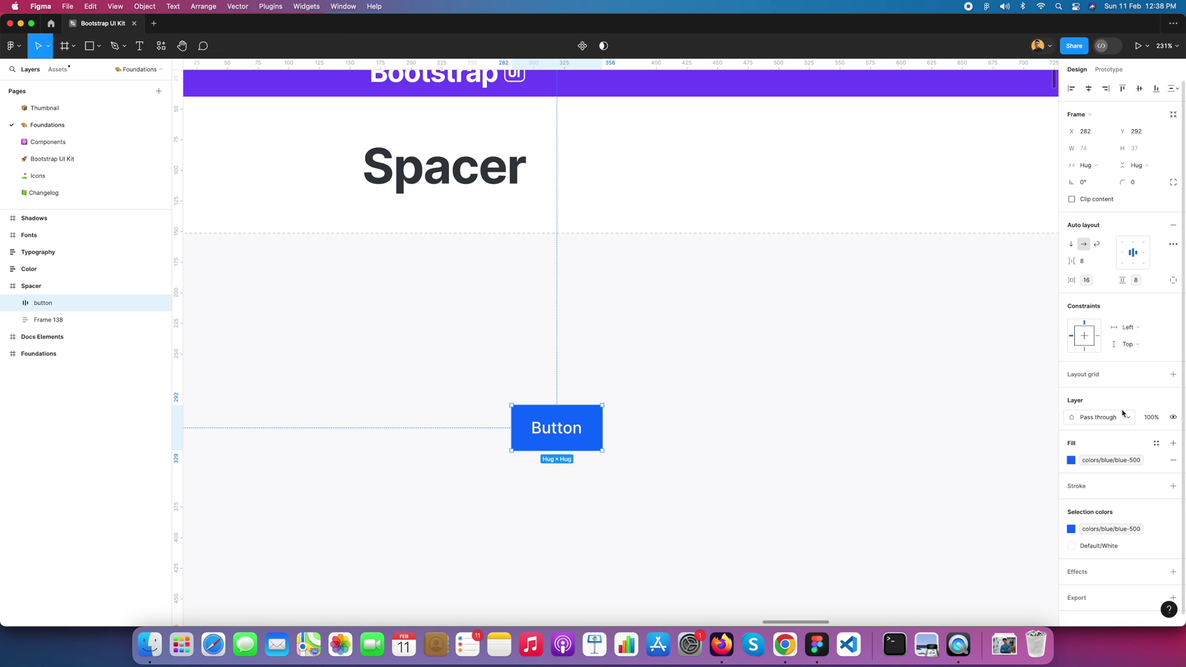
{"action": "left_click", "coordinate": [1137, 281]}
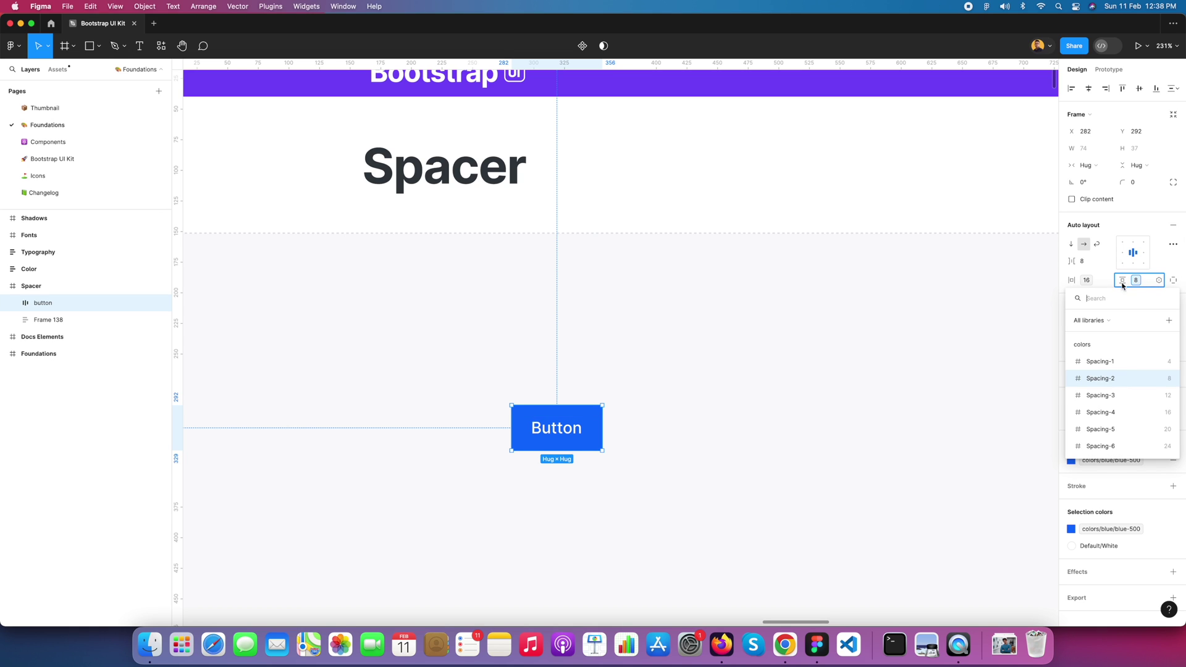
{"action": "left_click", "coordinate": [1128, 396]}
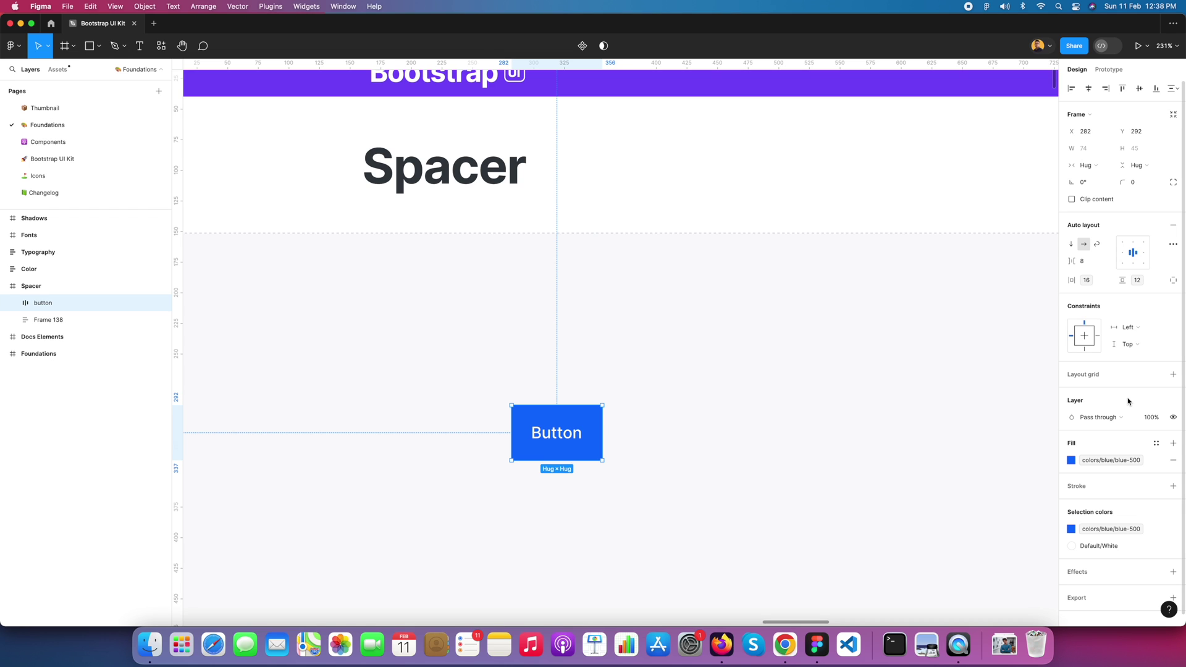
- Try Spacing-1 and Spacing-2 for horizontal padding, then settle back on Spacing-4
{"action": "left_click", "coordinate": [1107, 280]}
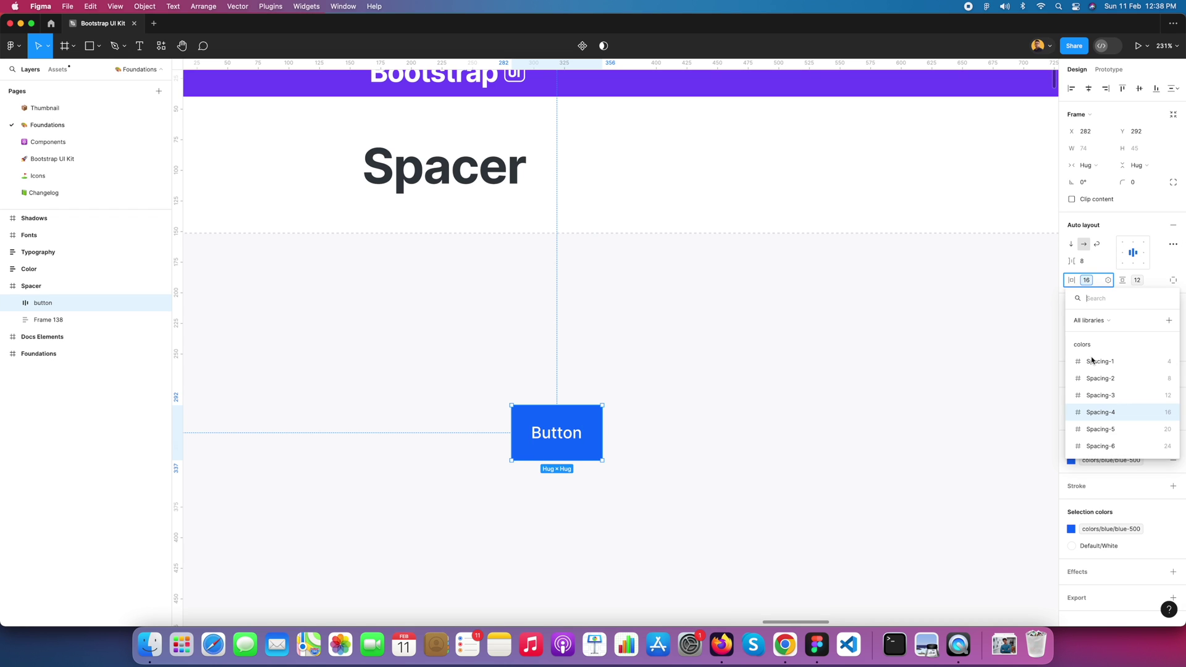
{"action": "left_click", "coordinate": [1098, 361]}
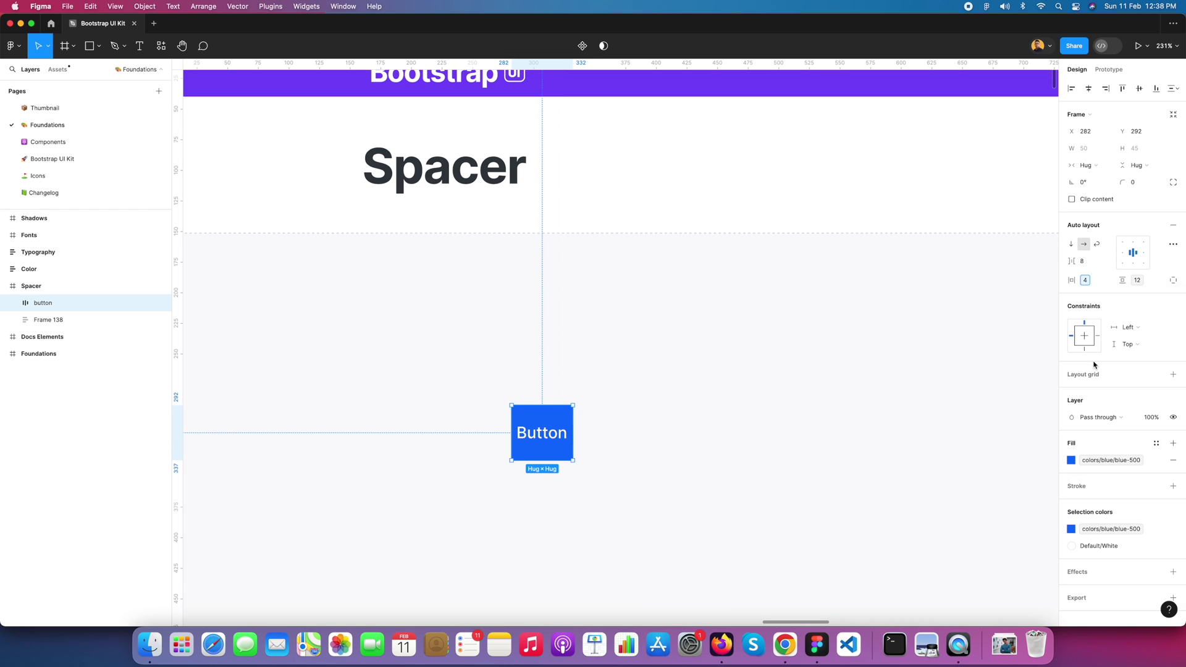
{"action": "left_click", "coordinate": [1086, 283]}
{"action": "left_click", "coordinate": [1106, 378]}
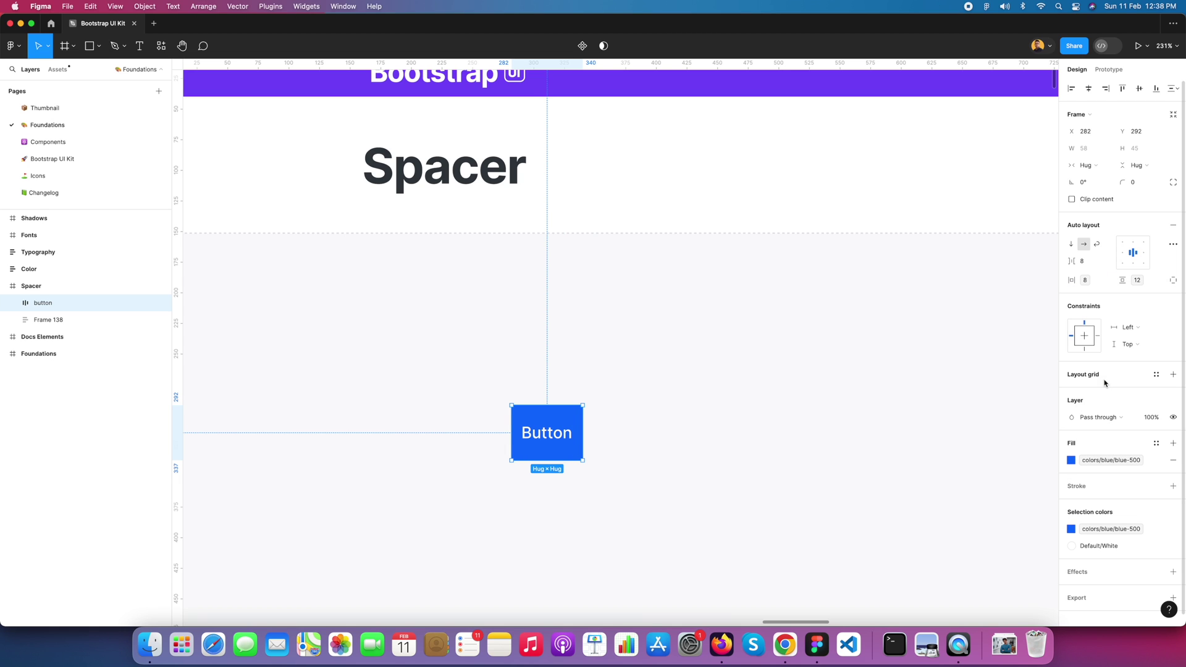
{"action": "left_click", "coordinate": [1085, 281]}
{"action": "left_click", "coordinate": [1108, 413]}
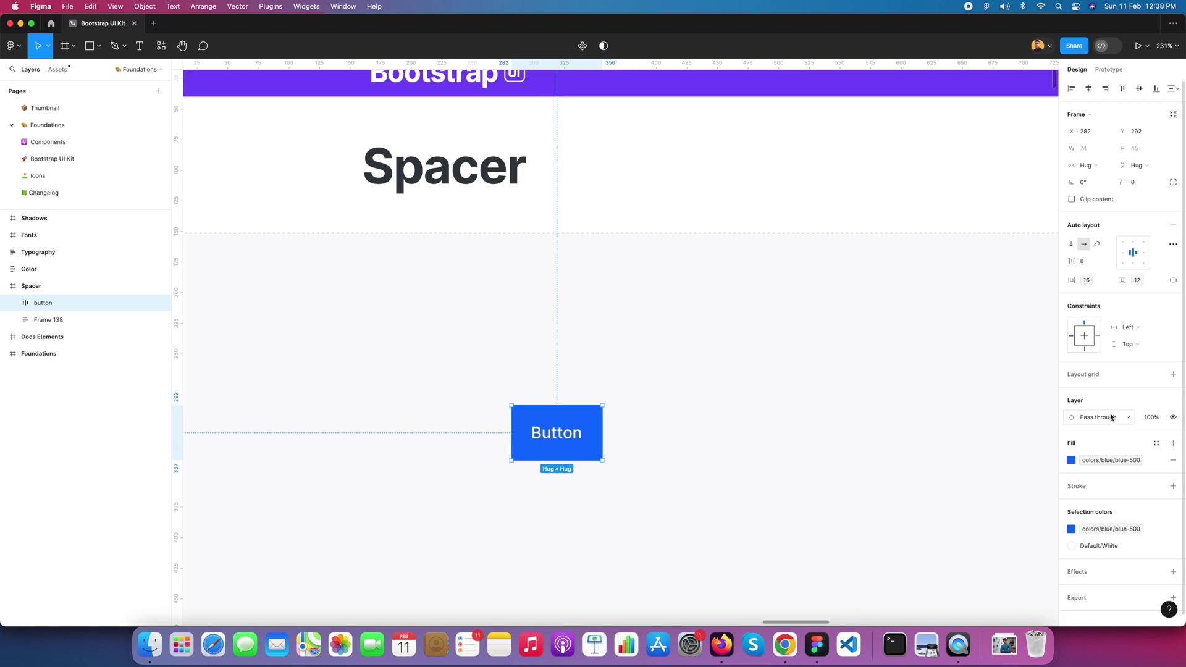
{"action": "left_click", "coordinate": [736, 350]}
{"action": "scroll", "coordinate": [596, 368], "scroll_direction": "down", "scroll_amount": 3}
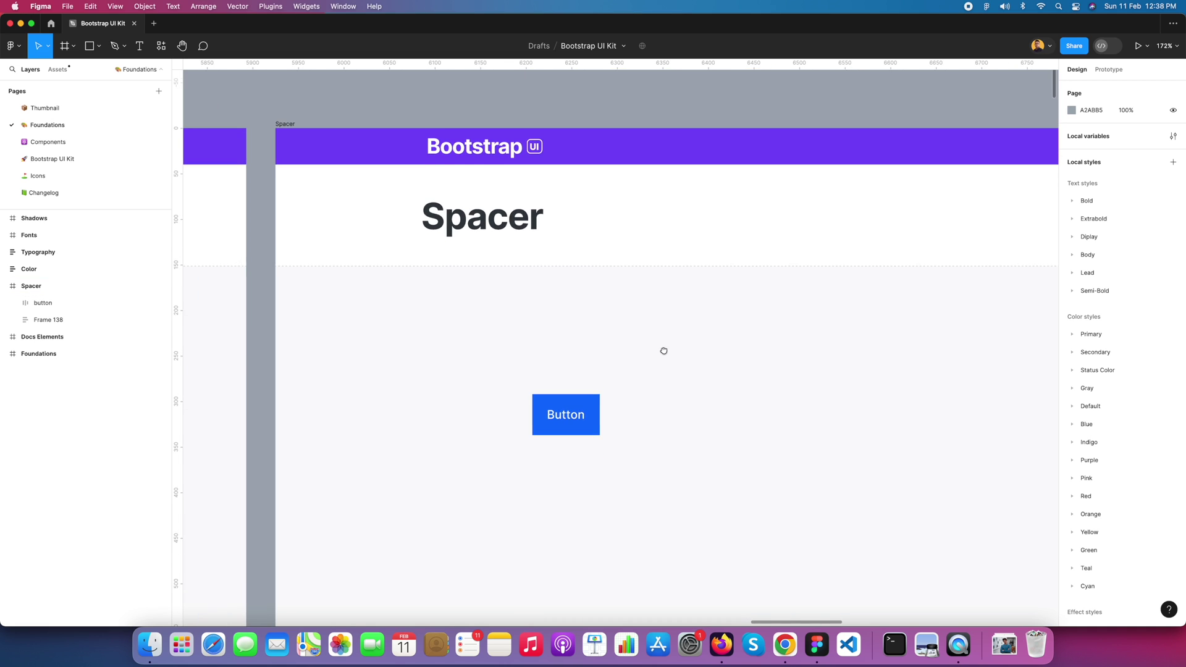
- Add a text layer reading 'Card' below the blue button
{"action": "left_click_drag", "start_coordinate": [680, 352], "coordinate": [523, 322]}
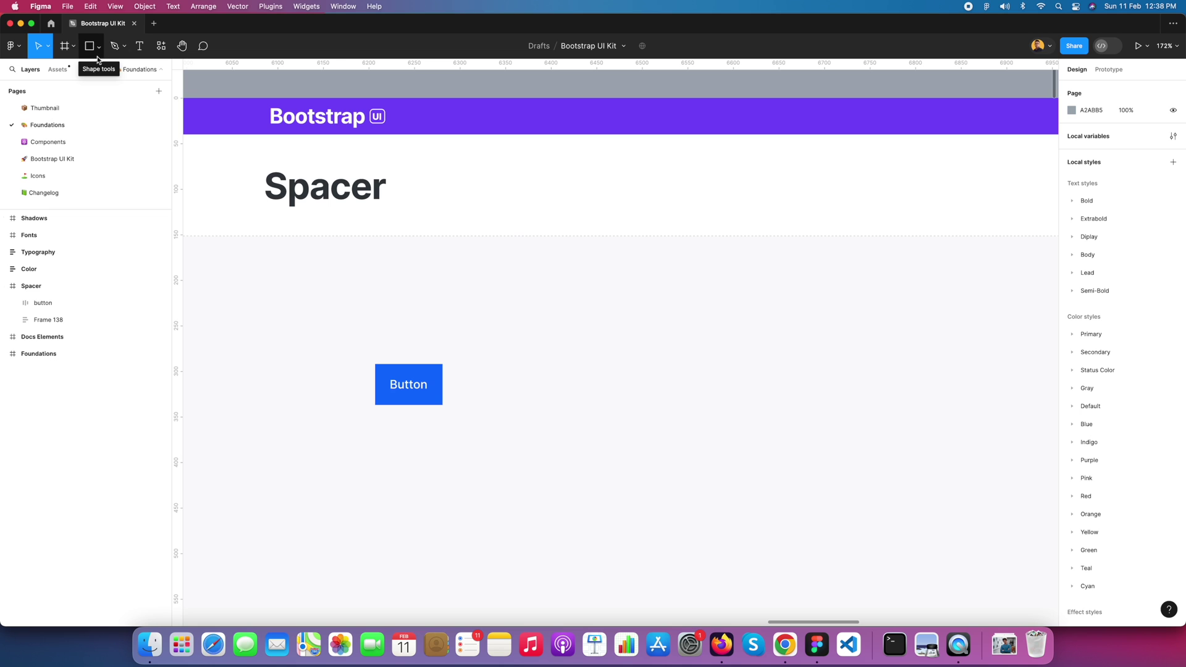
{"action": "left_click", "coordinate": [138, 44]}
{"action": "left_click", "coordinate": [546, 415]}
{"action": "type", "text": "Card"}
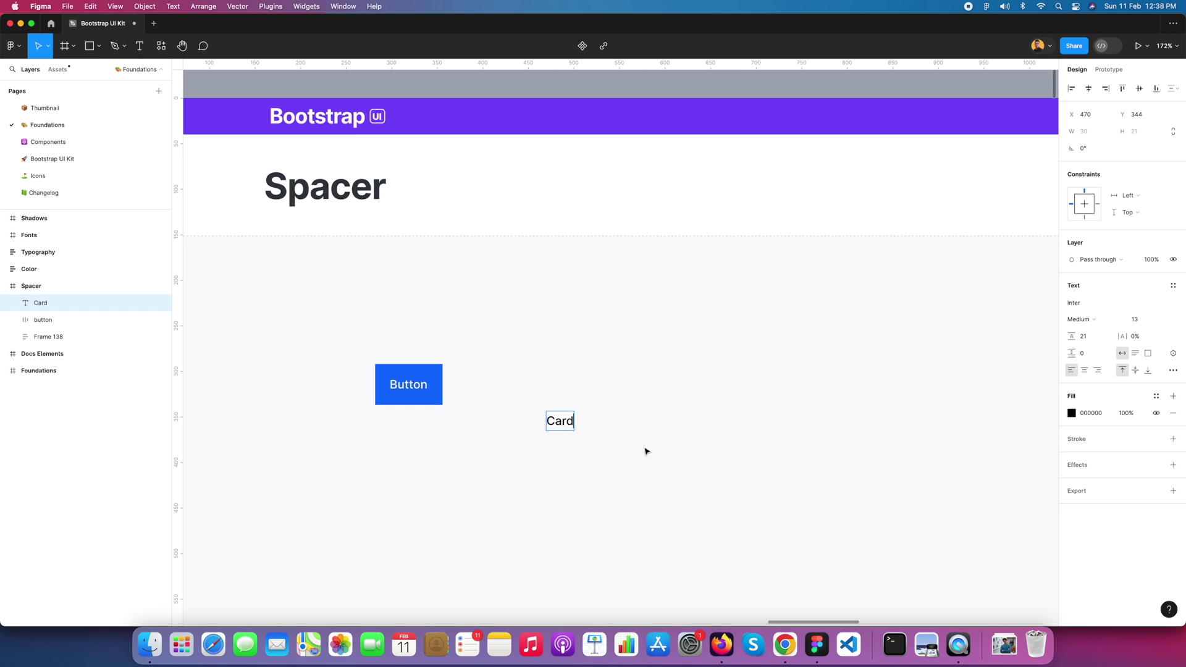
{"action": "key", "text": "Escape"}
{"action": "key", "text": "Escape"}
- Wrap the Card text in its own auto layout frame
{"action": "left_click", "coordinate": [560, 426]}
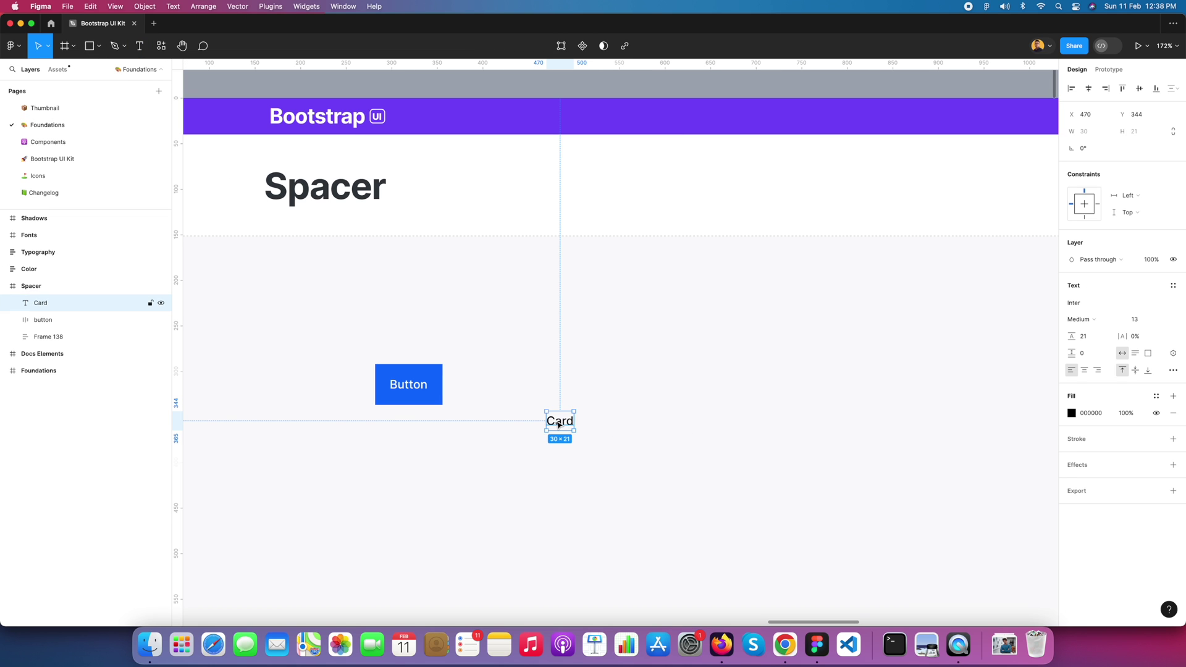
{"action": "right_click", "coordinate": [557, 423]}
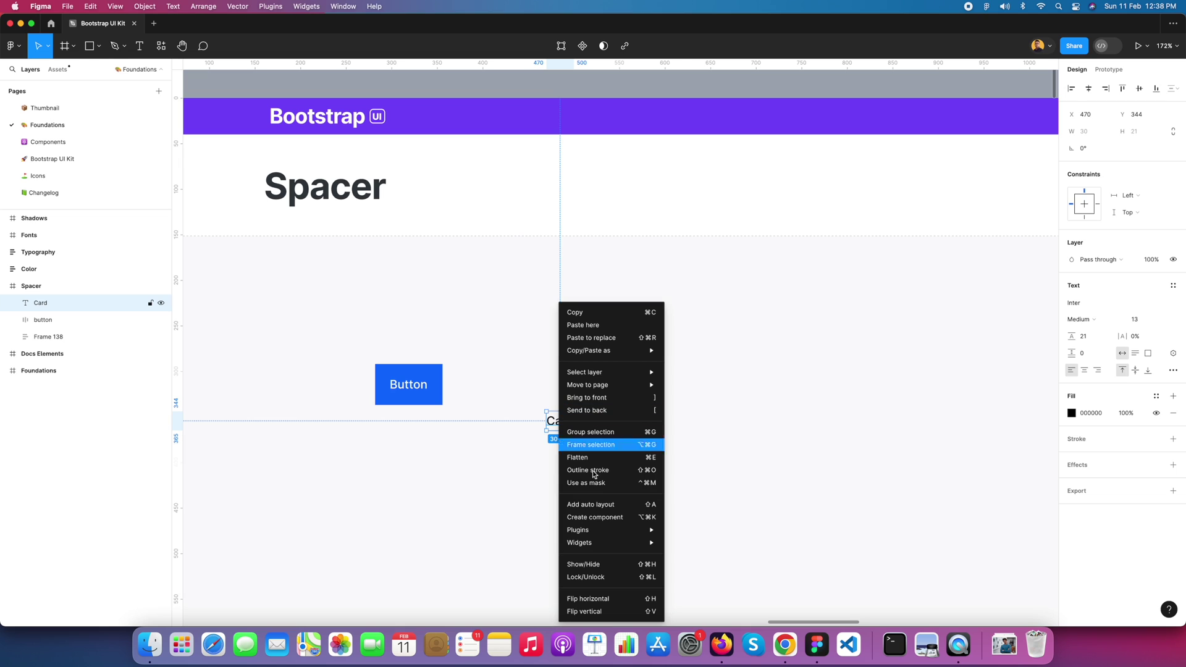
{"action": "left_click", "coordinate": [597, 505]}
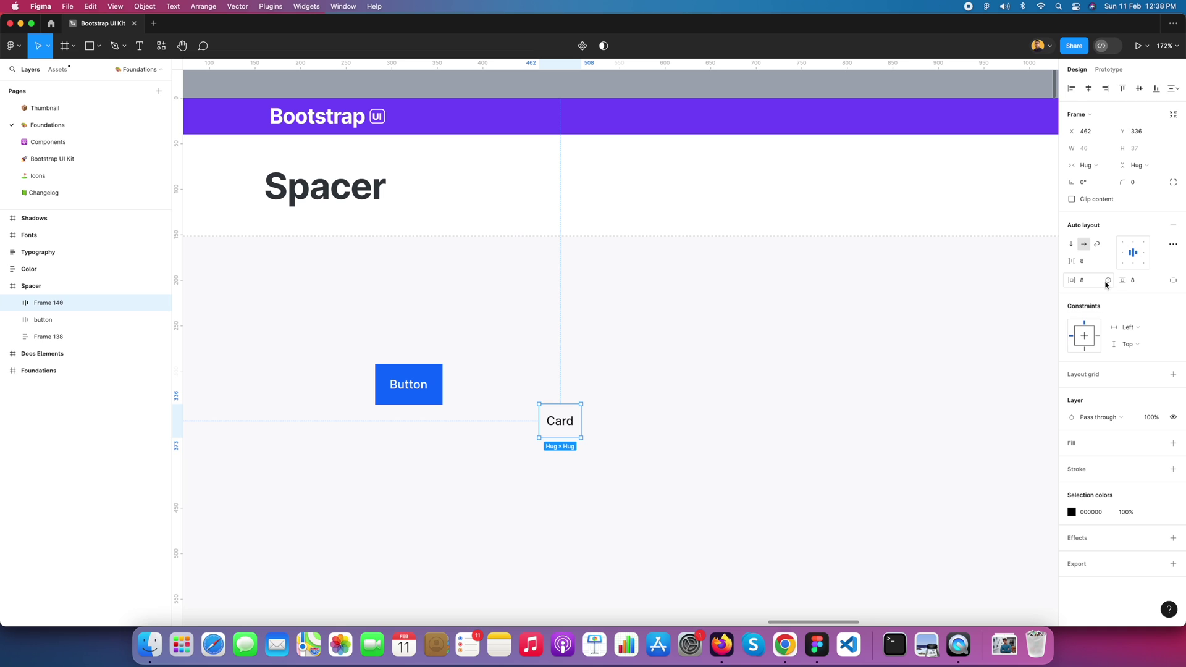
- Bind the card's horizontal and vertical padding to Spacing-6
{"action": "left_click", "coordinate": [1110, 283]}
{"action": "left_click", "coordinate": [1119, 446]}
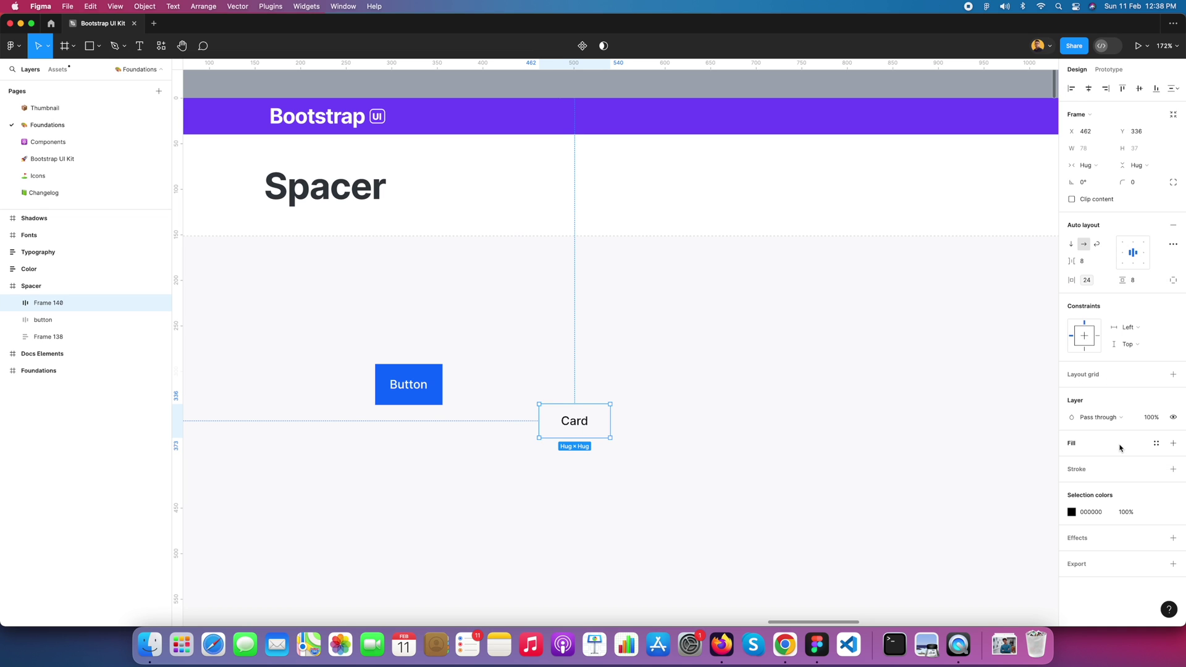
{"action": "left_click", "coordinate": [1158, 283]}
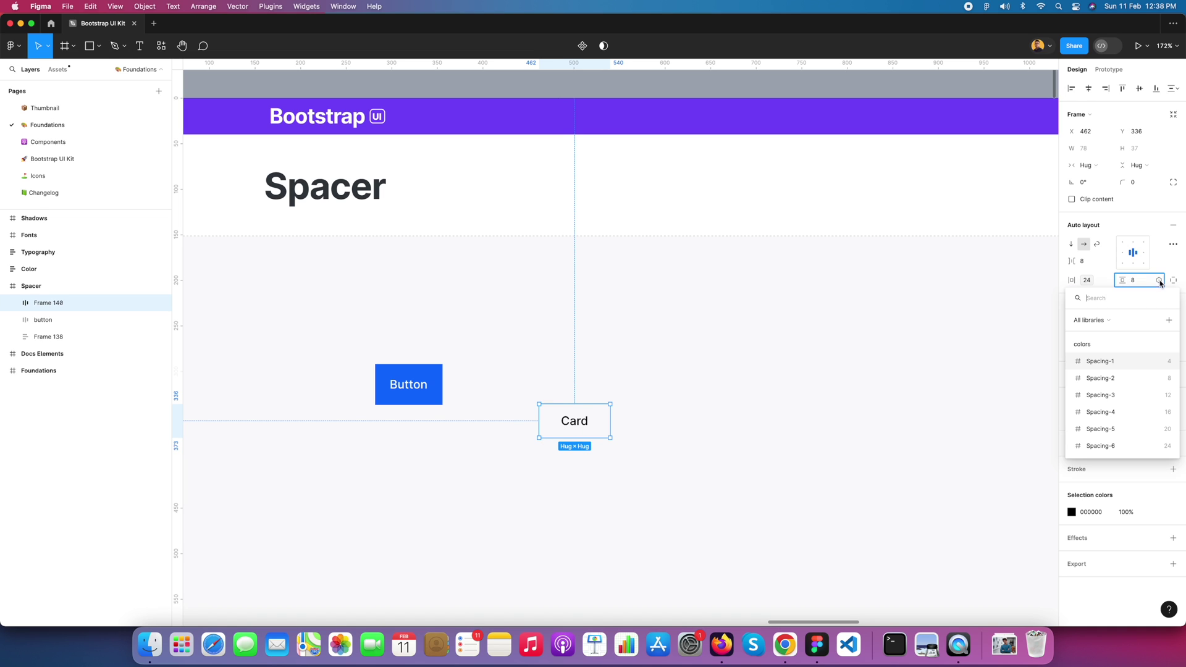
{"action": "left_click", "coordinate": [1121, 445]}
- Fill the Card frame with the Default/White style and add a thin black border
{"action": "left_click", "coordinate": [643, 410]}
{"action": "left_click", "coordinate": [606, 431]}
{"action": "left_click", "coordinate": [1156, 443]}
{"action": "scroll", "coordinate": [976, 534], "scroll_direction": "down", "scroll_amount": 5}
{"action": "scroll", "coordinate": [976, 534], "scroll_direction": "down", "scroll_amount": 10}
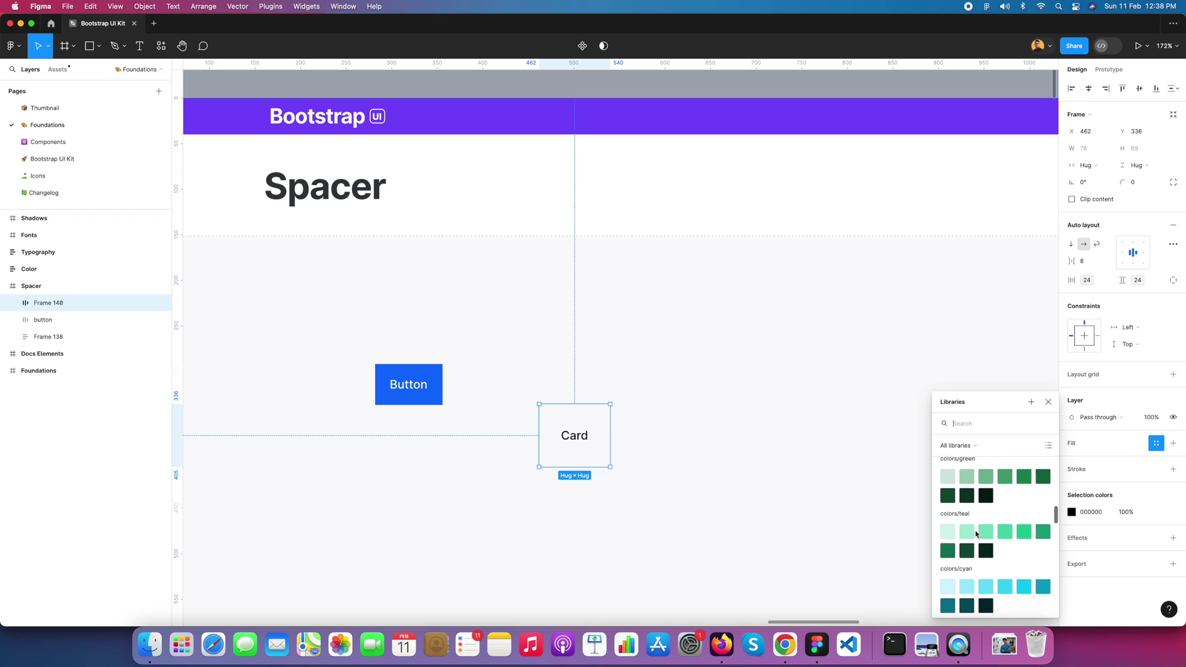
{"action": "scroll", "coordinate": [970, 530], "scroll_direction": "down", "scroll_amount": 3}
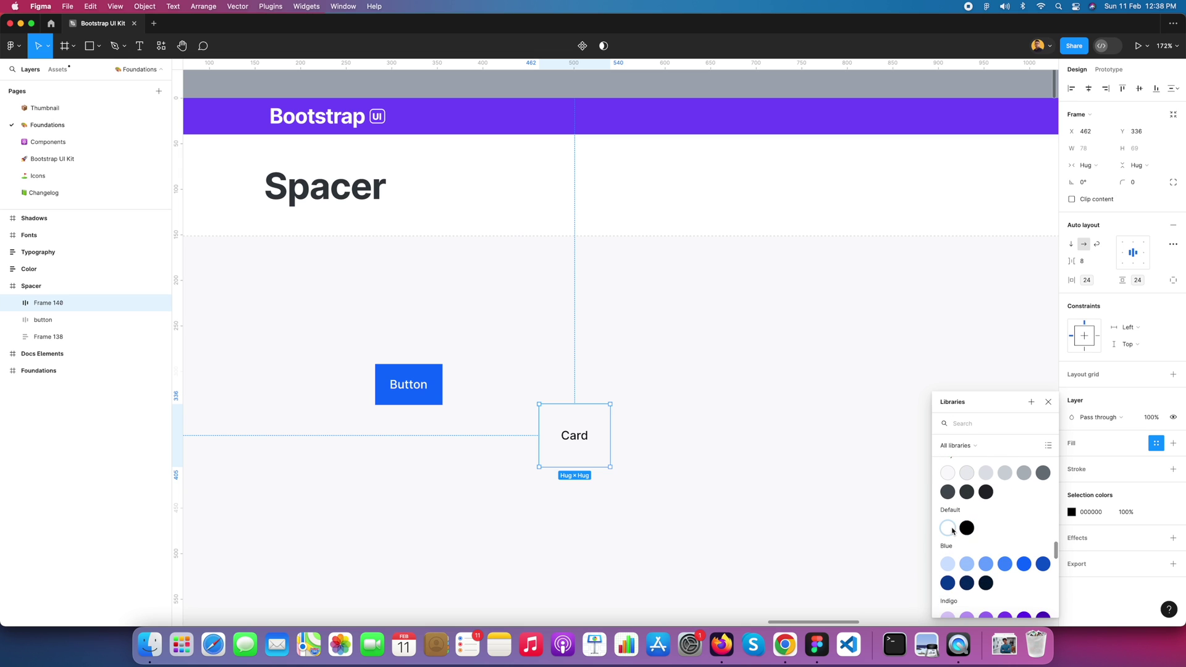
{"action": "left_click", "coordinate": [953, 530]}
{"action": "left_click", "coordinate": [1100, 469]}
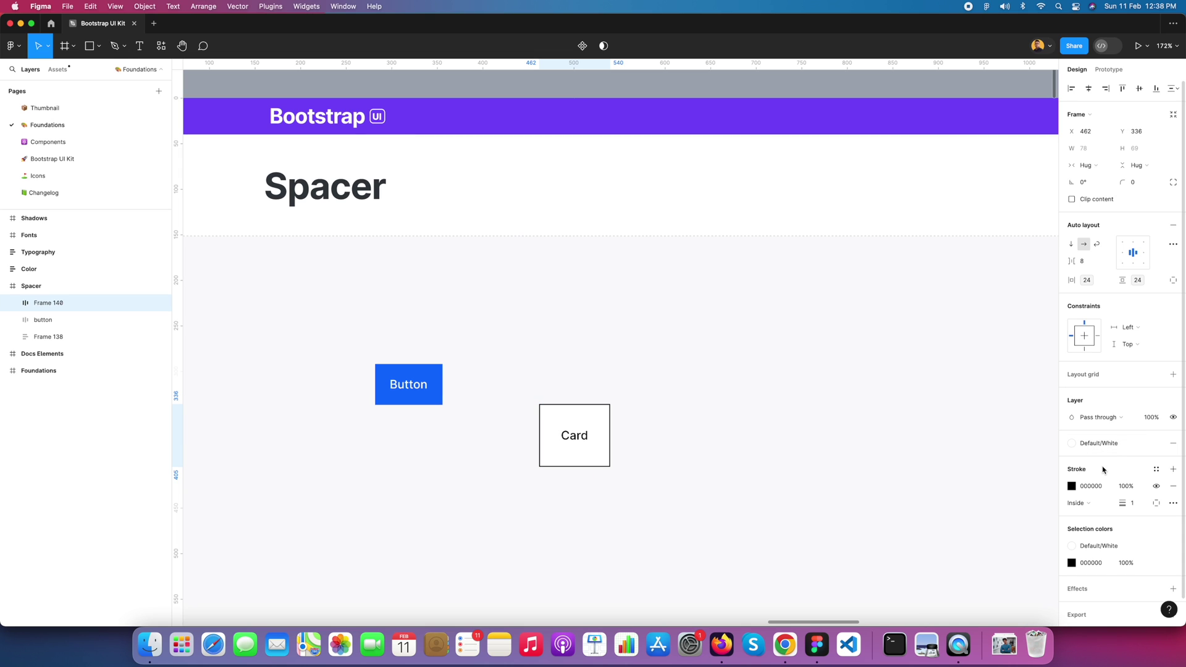
- Rebind both horizontal and vertical padding to Spacing-5 (20)
{"action": "left_click", "coordinate": [1108, 280]}
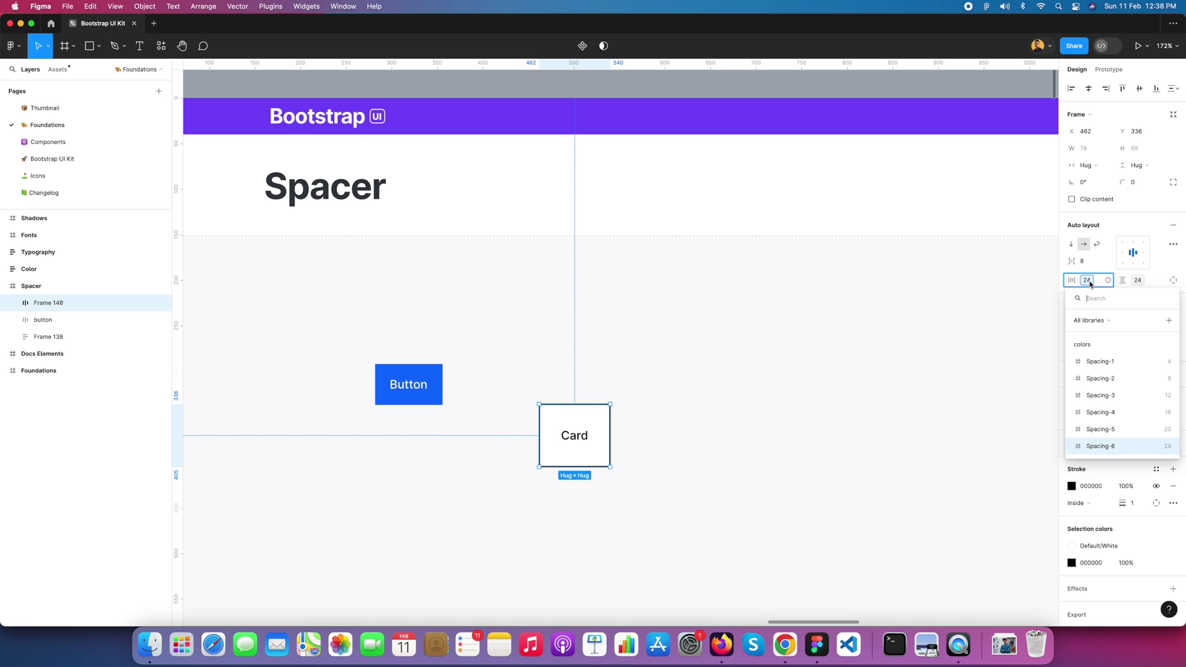
{"action": "left_click", "coordinate": [1130, 432]}
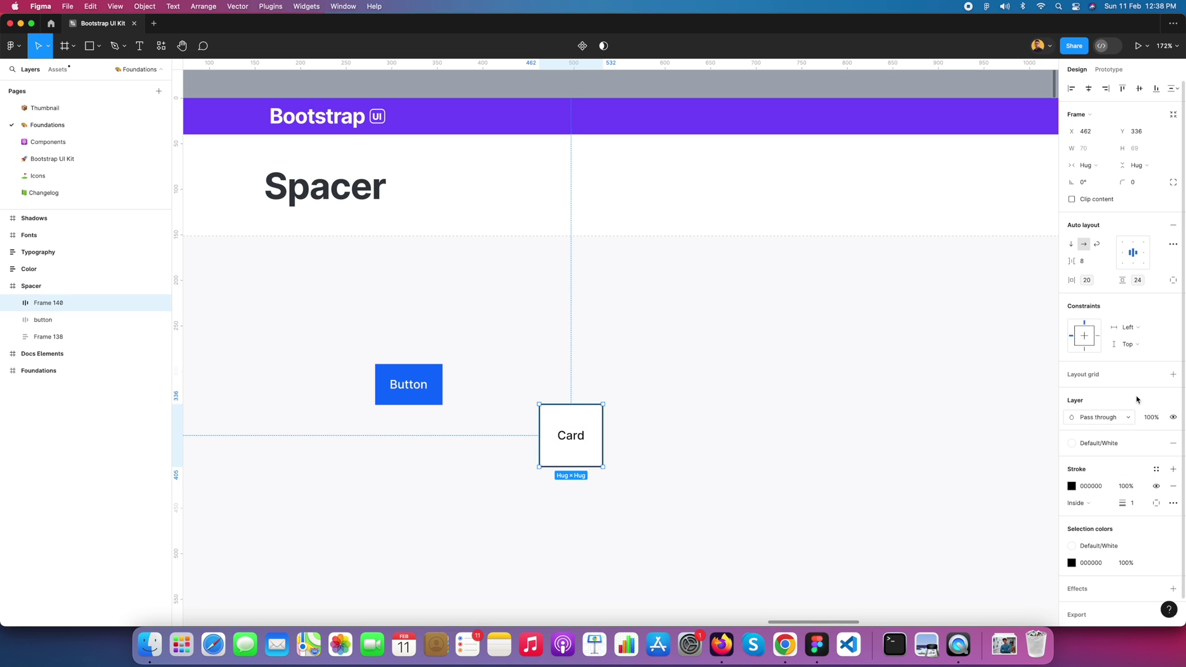
{"action": "left_click", "coordinate": [1158, 280]}
{"action": "left_click", "coordinate": [1145, 431]}
- Select the Card text inside the frame and switch to the Notion spacing notes
{"action": "left_click", "coordinate": [581, 398]}
{"action": "left_click", "coordinate": [578, 434]}
{"action": "double_click", "coordinate": [577, 434]}
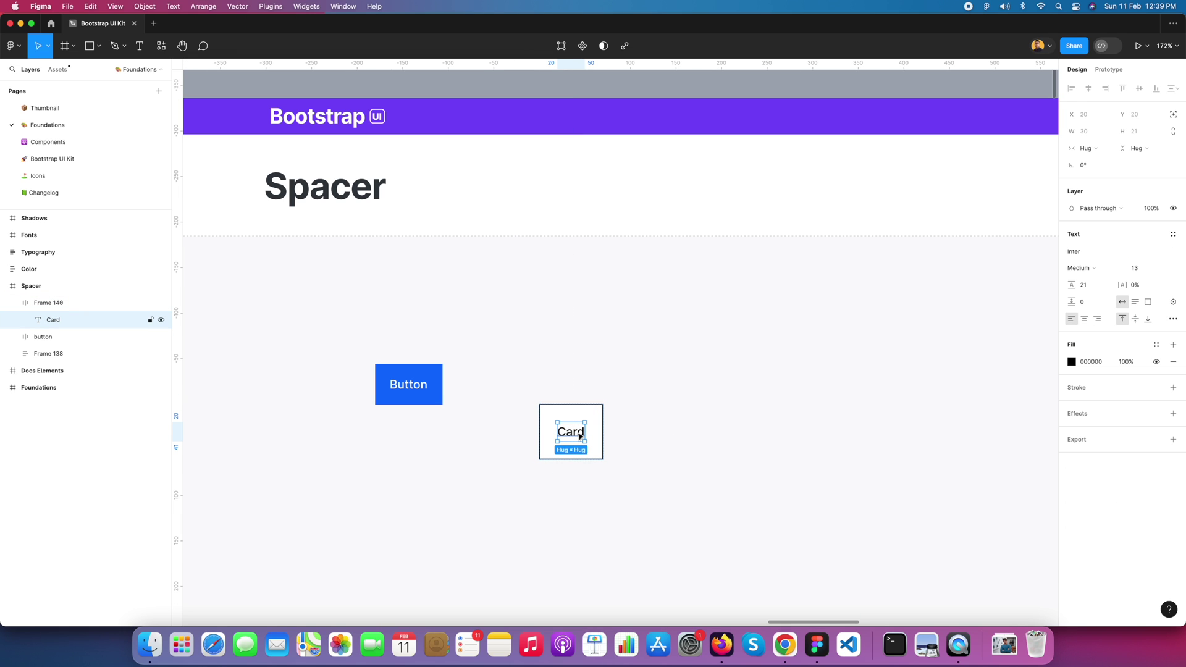
{"action": "double_click", "coordinate": [577, 432]}
{"action": "left_click", "coordinate": [785, 644]}
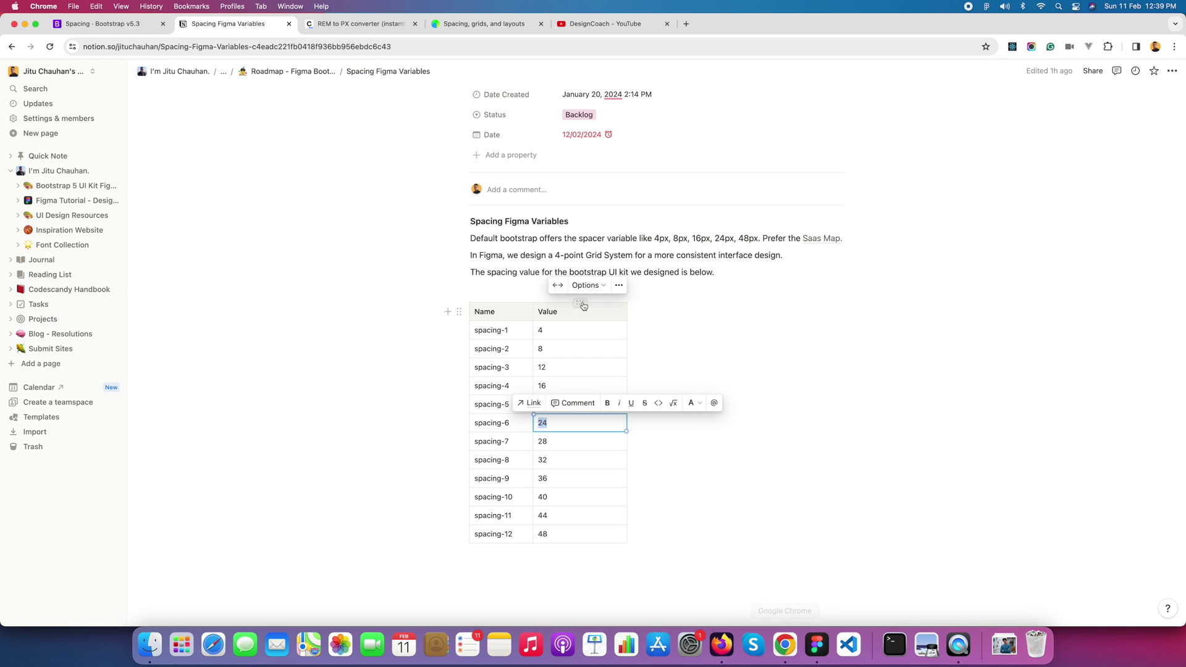
- Paste Notion's Bootstrap spacer-values sentence (4px–48px) into a duplicate of the Card text
{"action": "left_click_drag", "start_coordinate": [472, 241], "coordinate": [759, 237]}
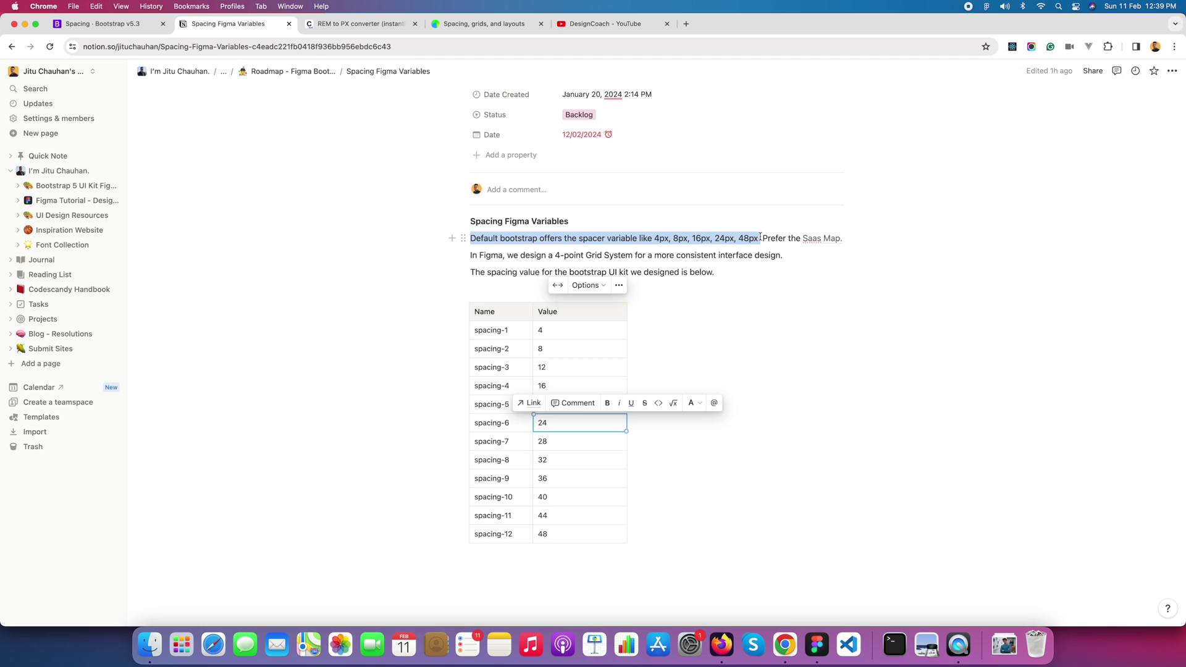
{"action": "key", "text": "super+Tab"}
{"action": "key", "text": "Escape"}
{"action": "key", "text": "super+d"}
{"action": "key", "text": "Return"}
{"action": "type", "text": "Default bootstrap offers the spacer variable like 4px, 8px, 16px, 24px, 48px."}
{"action": "key", "text": "Escape"}
{"action": "key", "text": "Escape"}
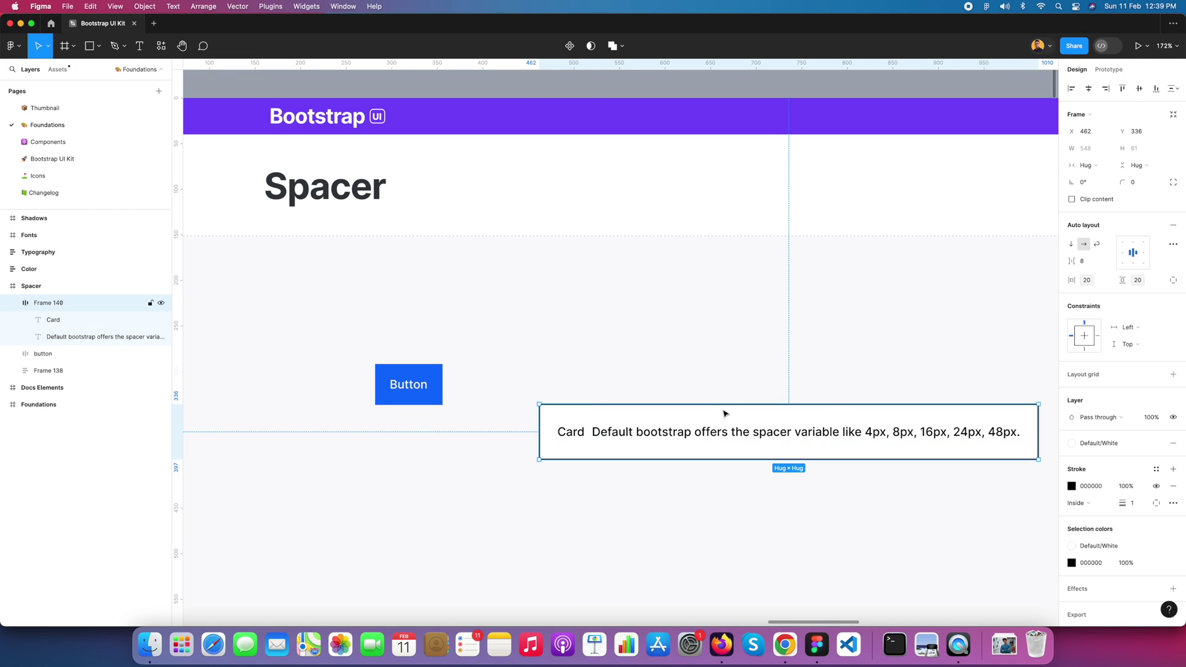
- Stack the card's contents vertically, aligned top-left, with the Card title at size 24
{"action": "left_click", "coordinate": [1072, 245]}
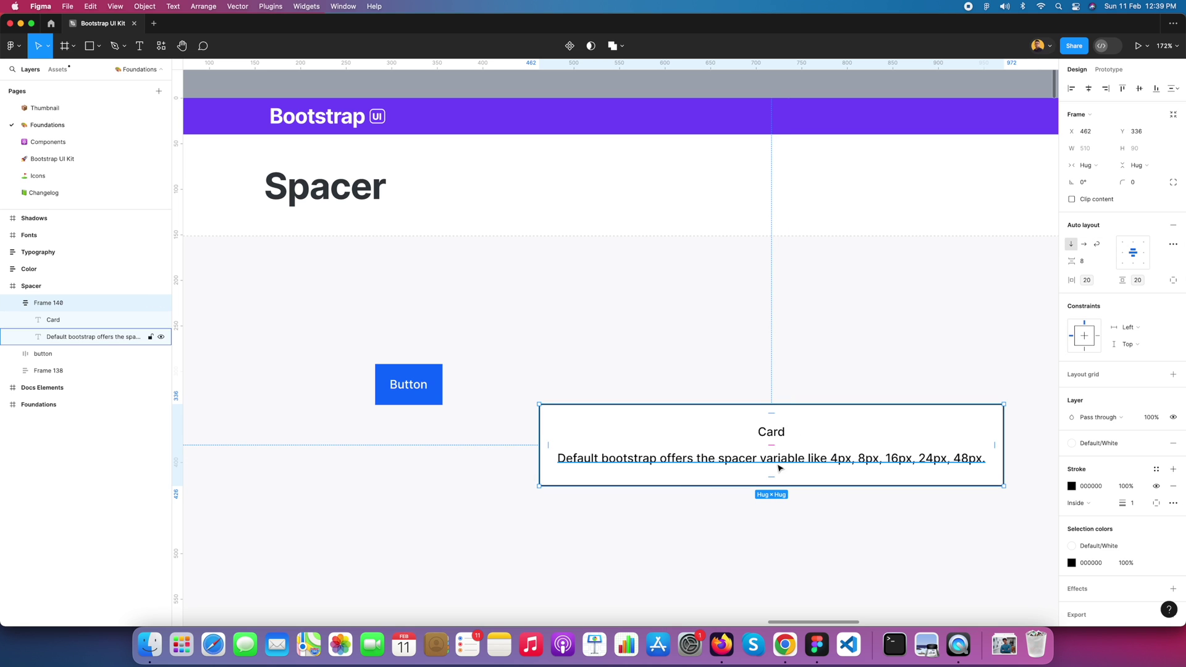
{"action": "left_click", "coordinate": [1121, 245]}
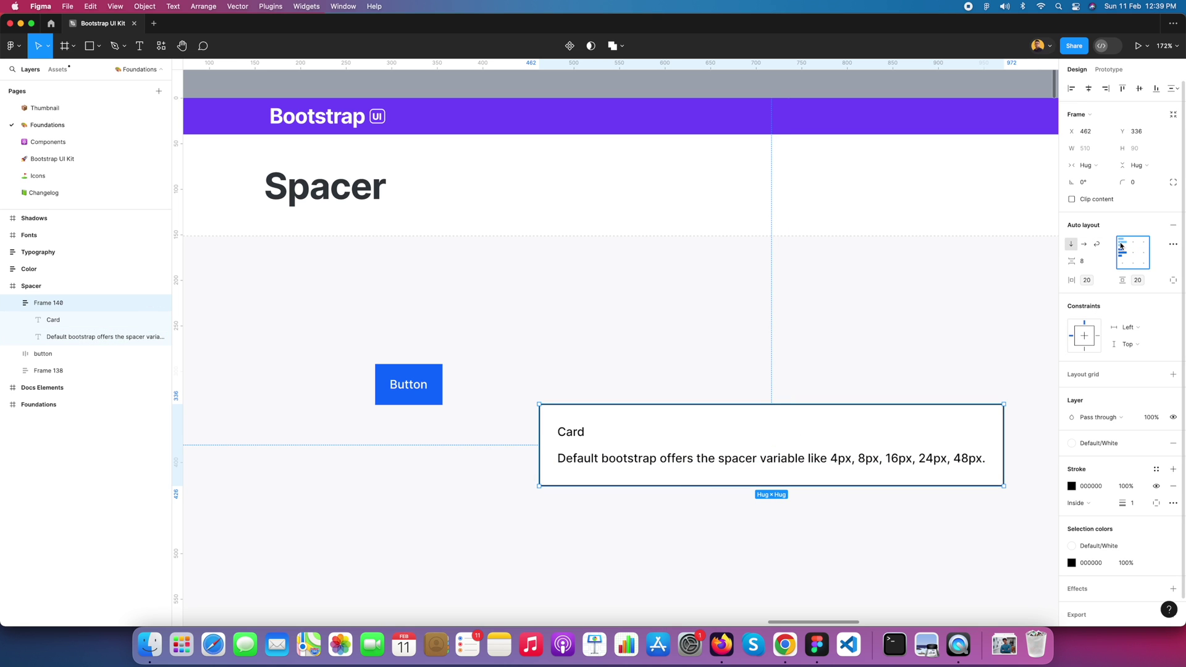
{"action": "double_click", "coordinate": [570, 432]}
{"action": "key", "text": "Escape"}
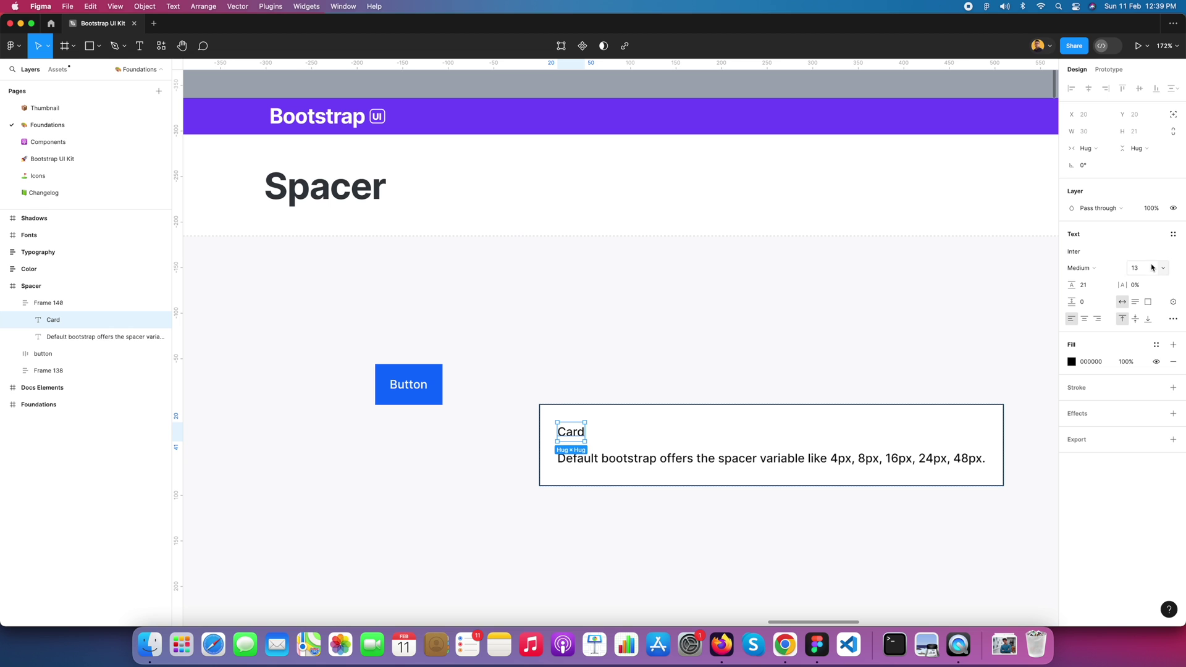
{"action": "left_click", "coordinate": [1162, 269]}
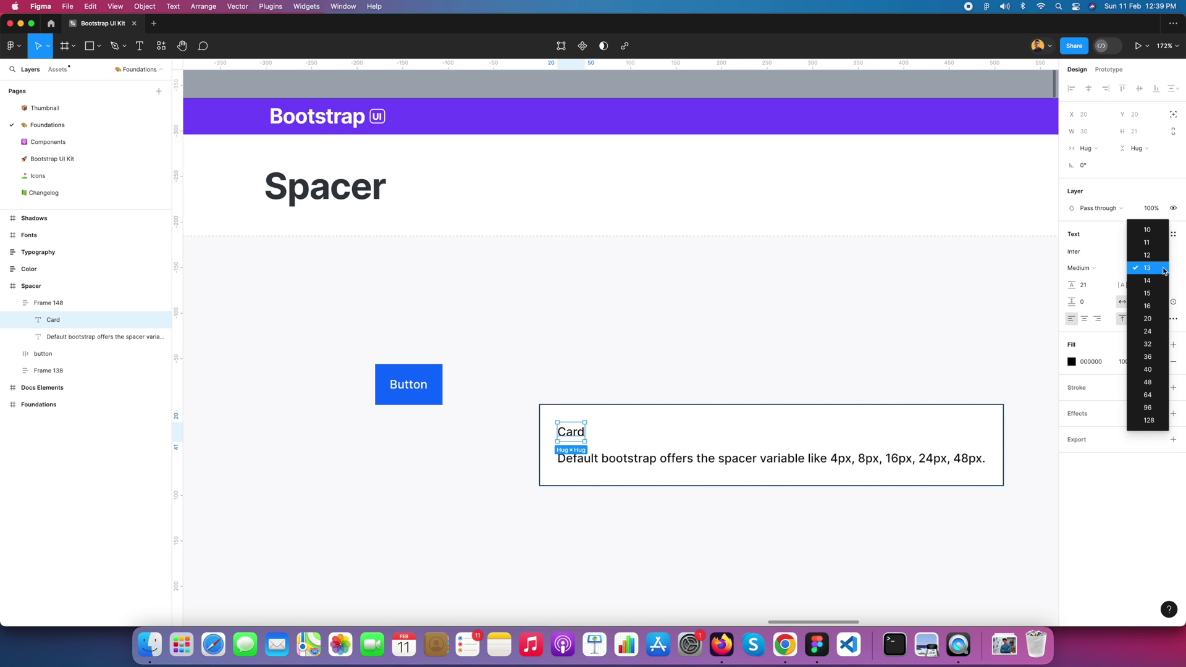
{"action": "left_click", "coordinate": [1147, 331]}
- Move the card up and left, next to the blue button
{"action": "left_click", "coordinate": [688, 336]}
{"action": "scroll", "coordinate": [604, 376], "scroll_direction": "down", "scroll_amount": 5}
{"action": "mouse_move", "coordinate": [592, 371]}
{"action": "left_mouse_down"}
{"action": "mouse_move", "coordinate": [601, 365]}
{"action": "mouse_move", "coordinate": [577, 368]}
{"action": "left_mouse_up"}
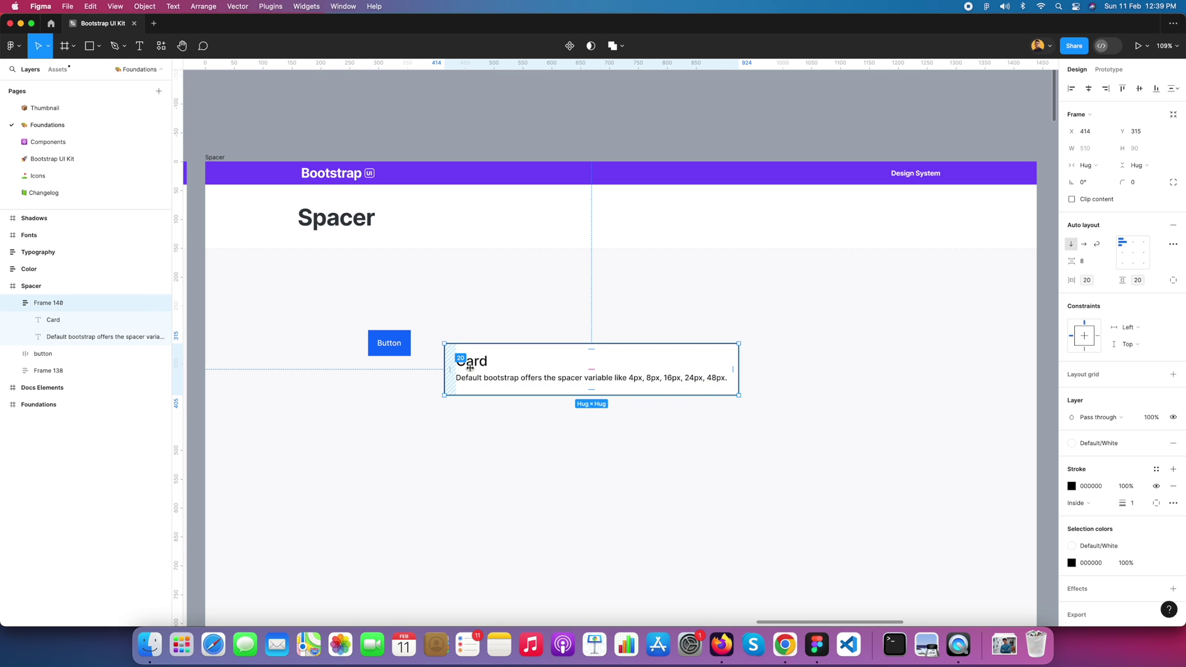
- Switch the Card frame's horizontal and vertical padding variables to Spacing-4, giving 16 per side
{"action": "left_click", "coordinate": [1108, 280]}
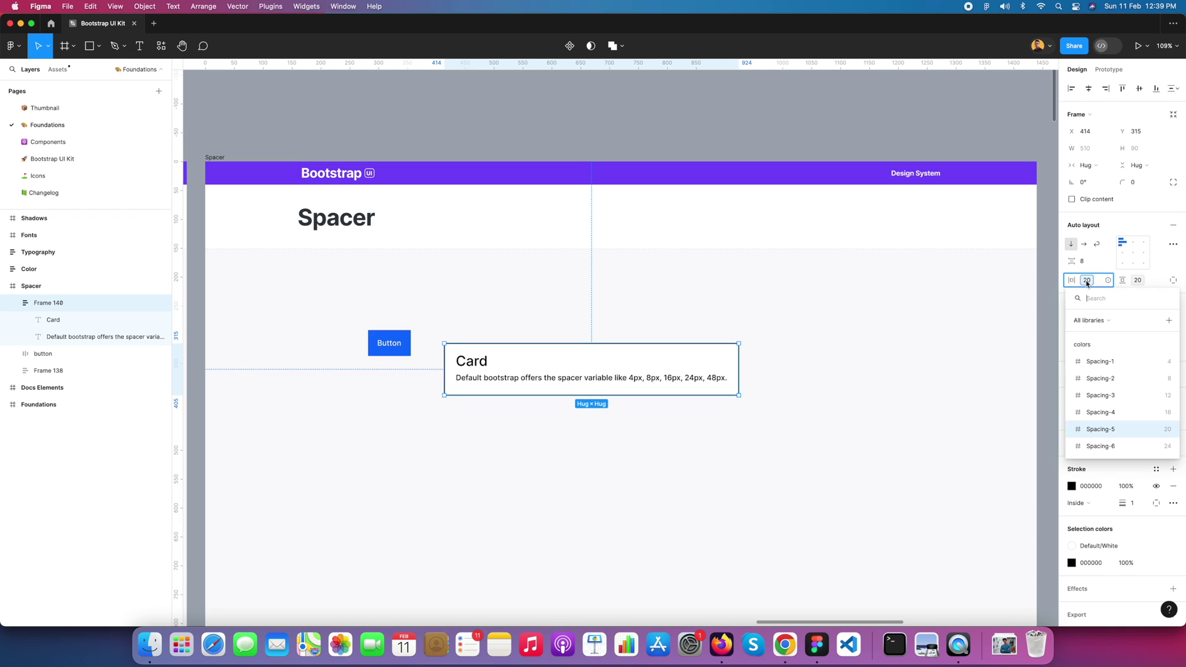
{"action": "left_click", "coordinate": [1119, 414]}
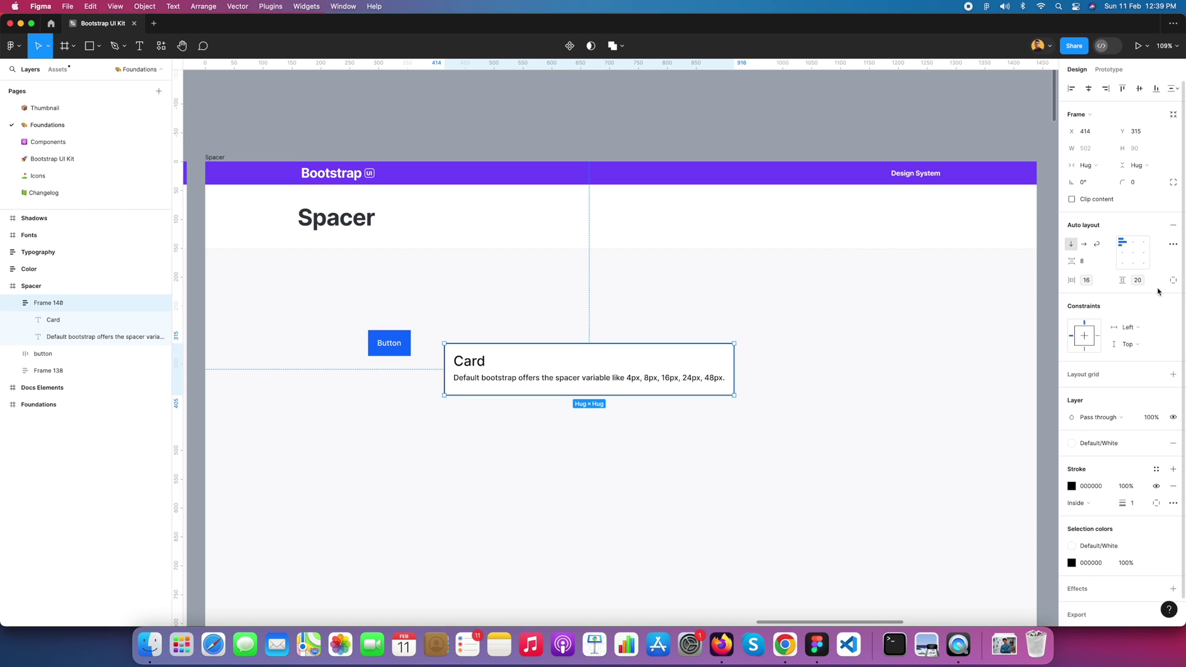
{"action": "left_click", "coordinate": [1140, 279]}
{"action": "left_click", "coordinate": [1144, 413]}
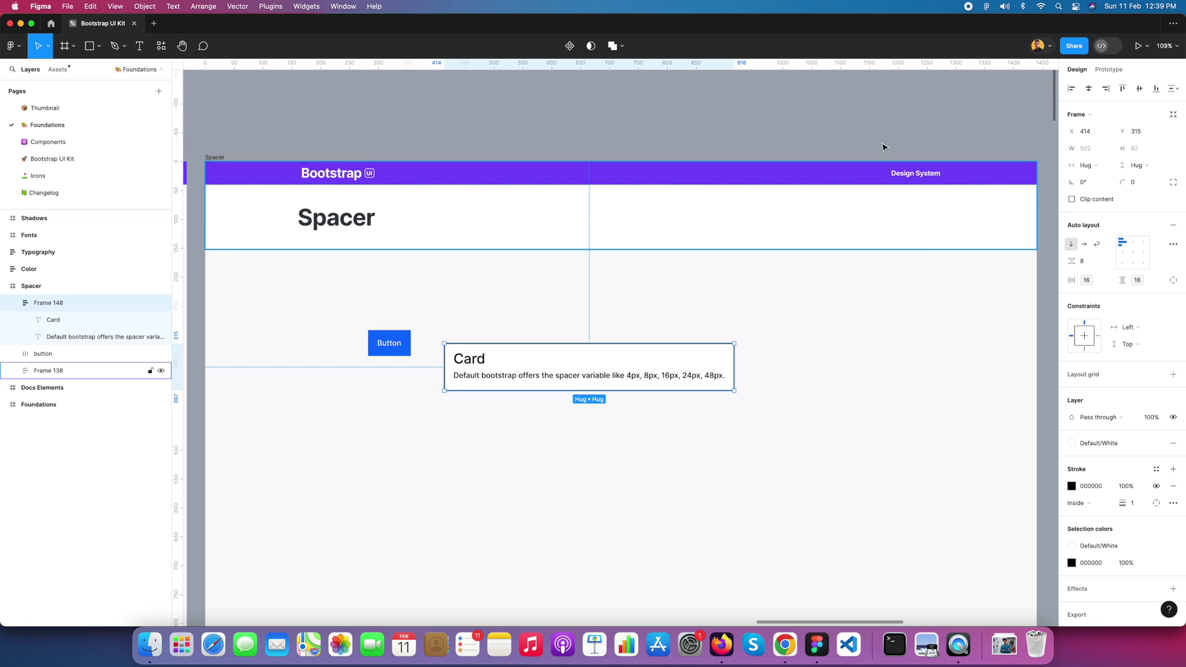
- Open Local variables and put Spacing-1 through Spacing-6 into a new group
{"action": "left_click", "coordinate": [861, 122]}
{"action": "left_click", "coordinate": [1173, 138]}
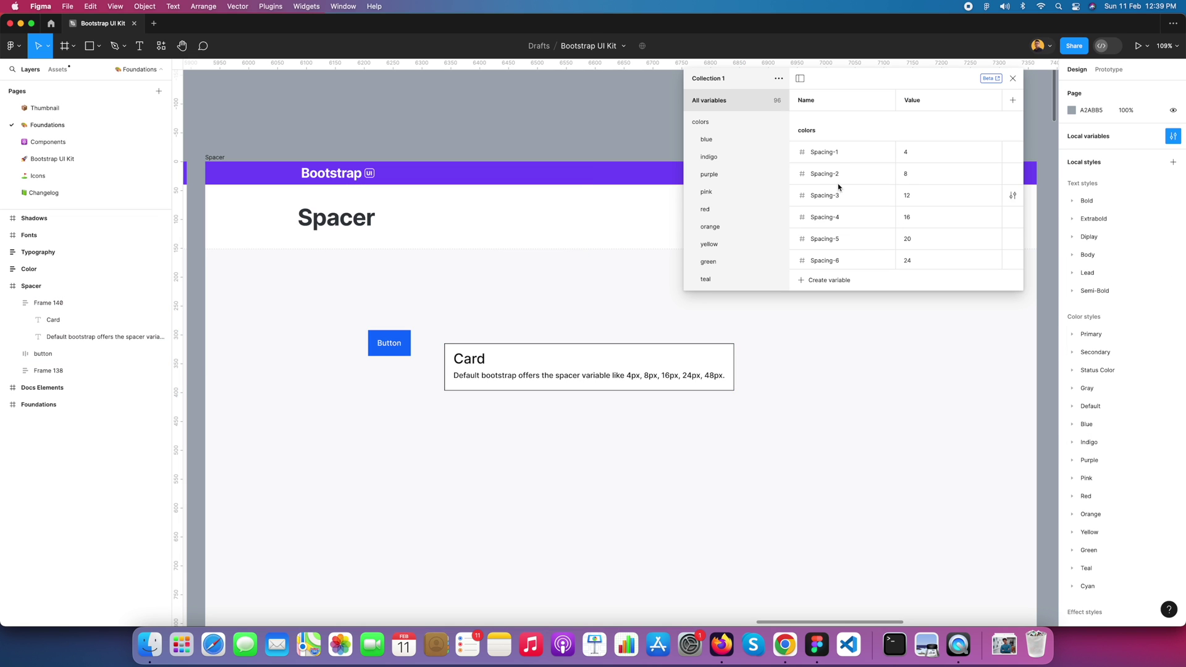
{"action": "left_click", "coordinate": [688, 123]}
{"action": "left_click", "coordinate": [829, 129]}
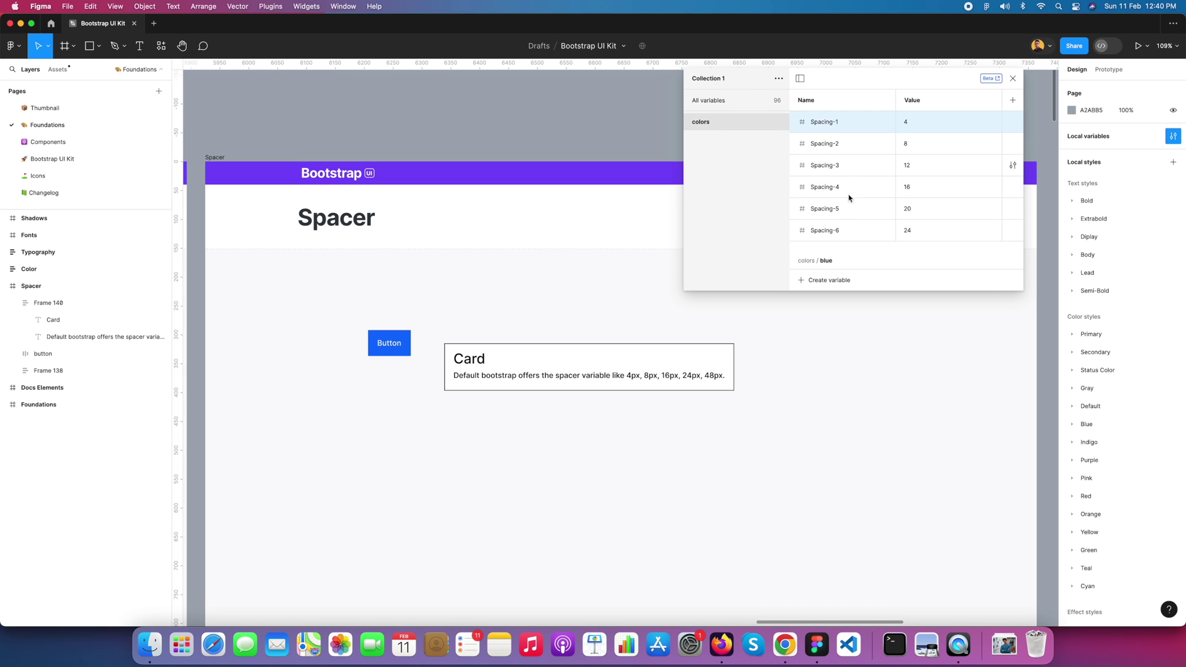
{"action": "left_click", "coordinate": [850, 230], "text": "shift"}
{"action": "right_click", "coordinate": [851, 230]}
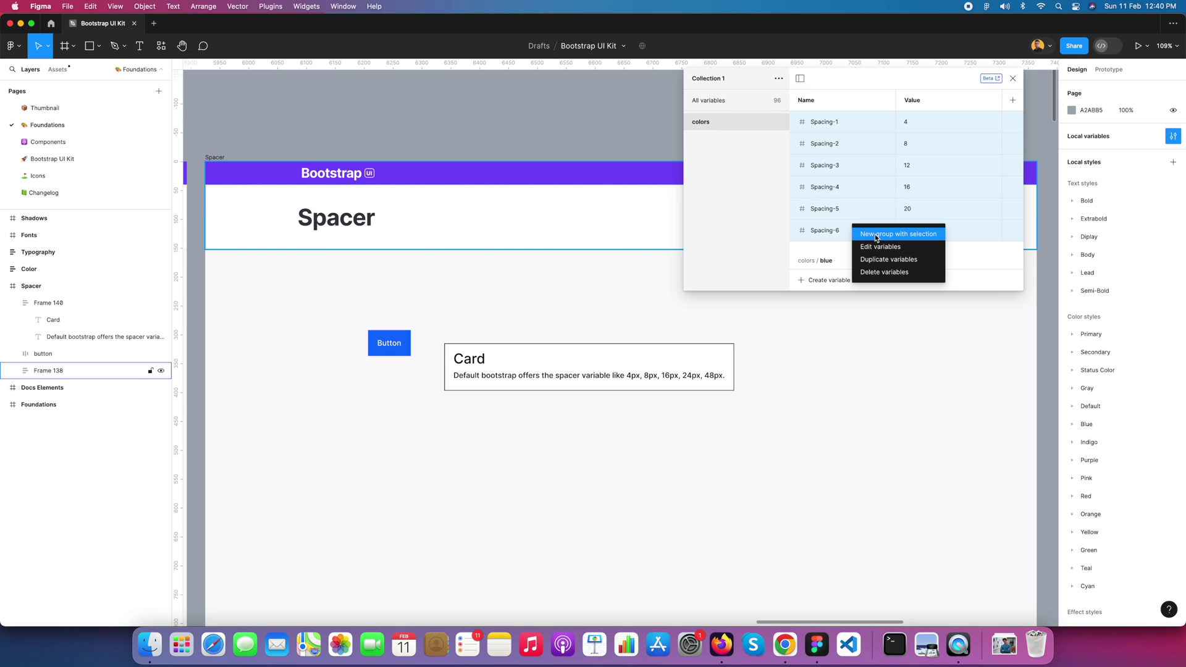
{"action": "left_click", "coordinate": [875, 235]}
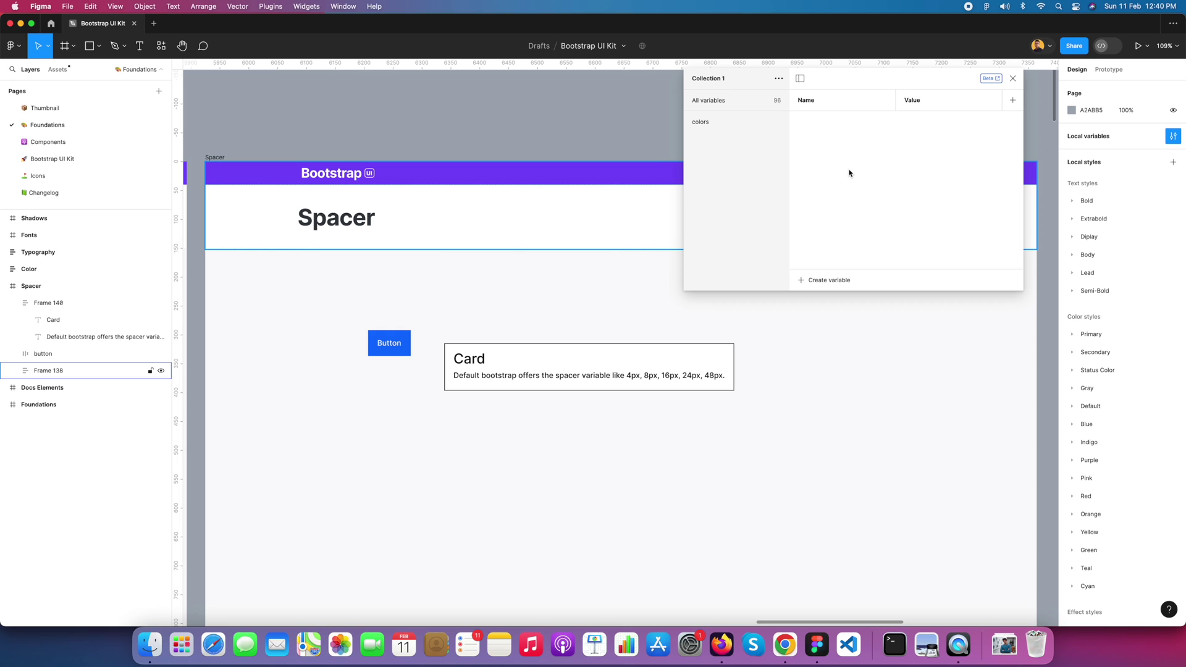
- Collapse the colors group, reselect the six Spacing variables and group them again
{"action": "left_click", "coordinate": [685, 122]}
{"action": "left_click", "coordinate": [688, 122]}
{"action": "left_click", "coordinate": [821, 122]}
{"action": "left_click", "coordinate": [822, 230], "text": "shift"}
{"action": "right_click", "coordinate": [858, 212]}
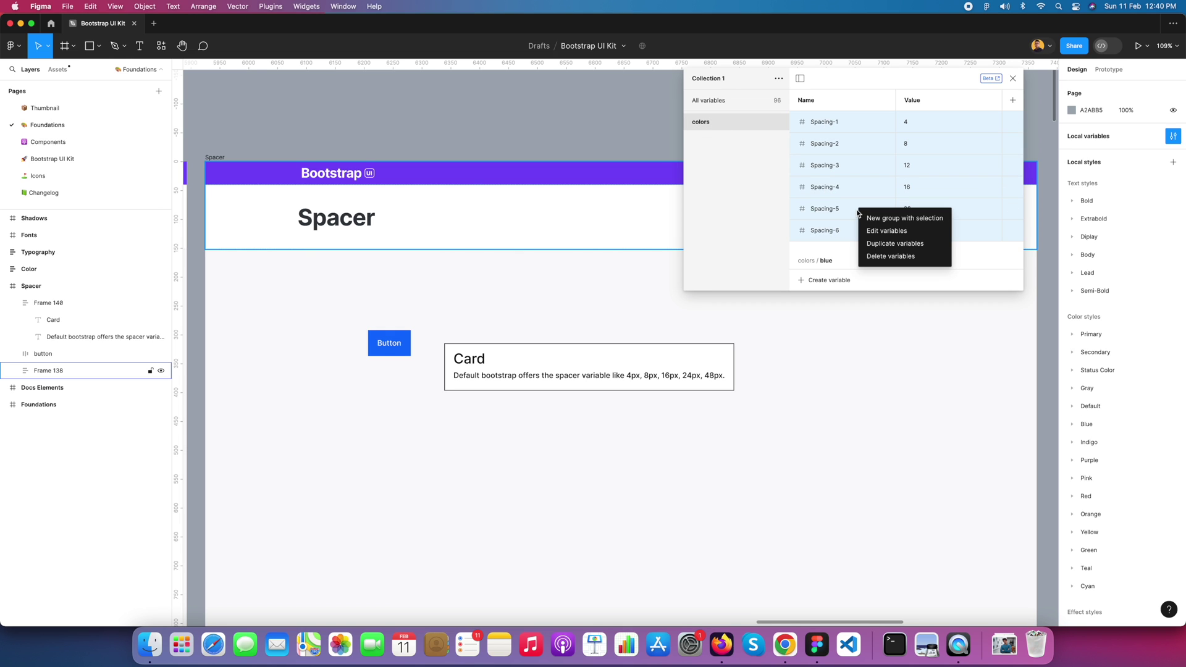
{"action": "left_click", "coordinate": [917, 220]}
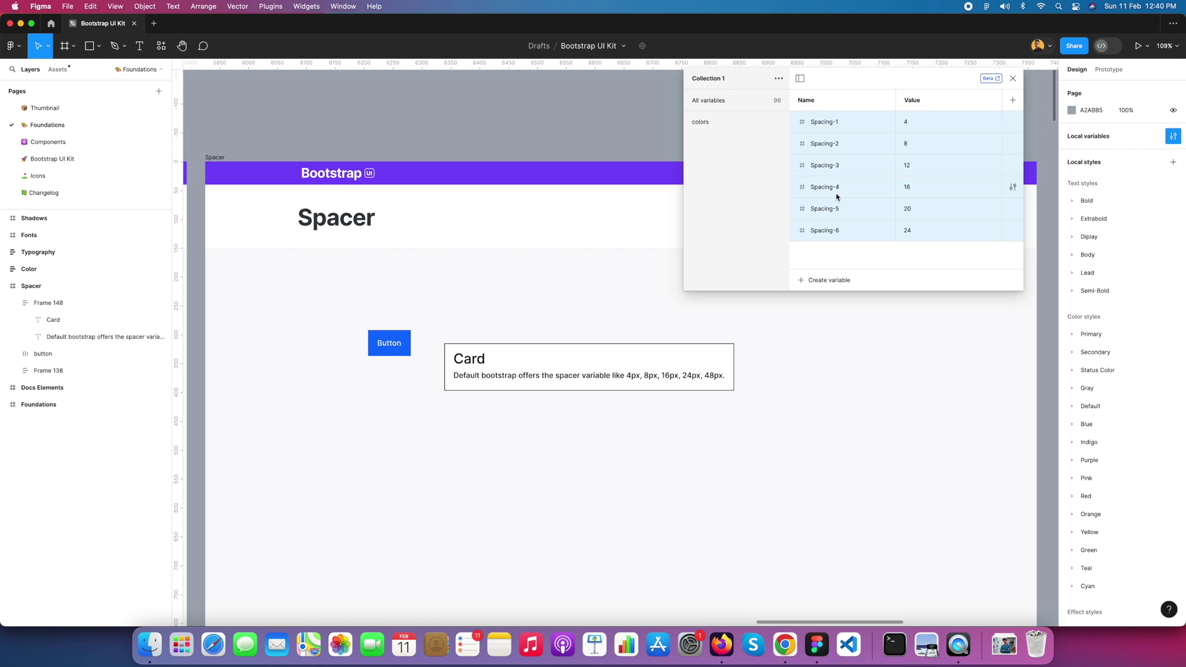
- Check the Spacing variables' options, then move the variables panel toward the canvas centre
{"action": "right_click", "coordinate": [836, 146]}
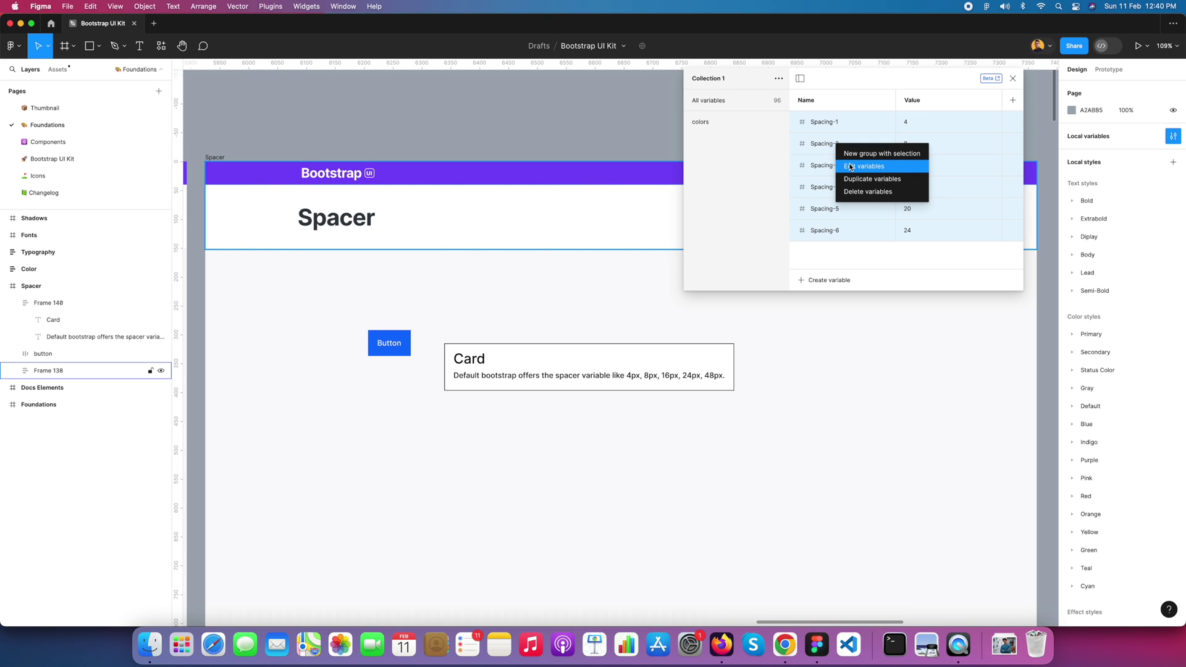
{"action": "key", "text": "Escape"}
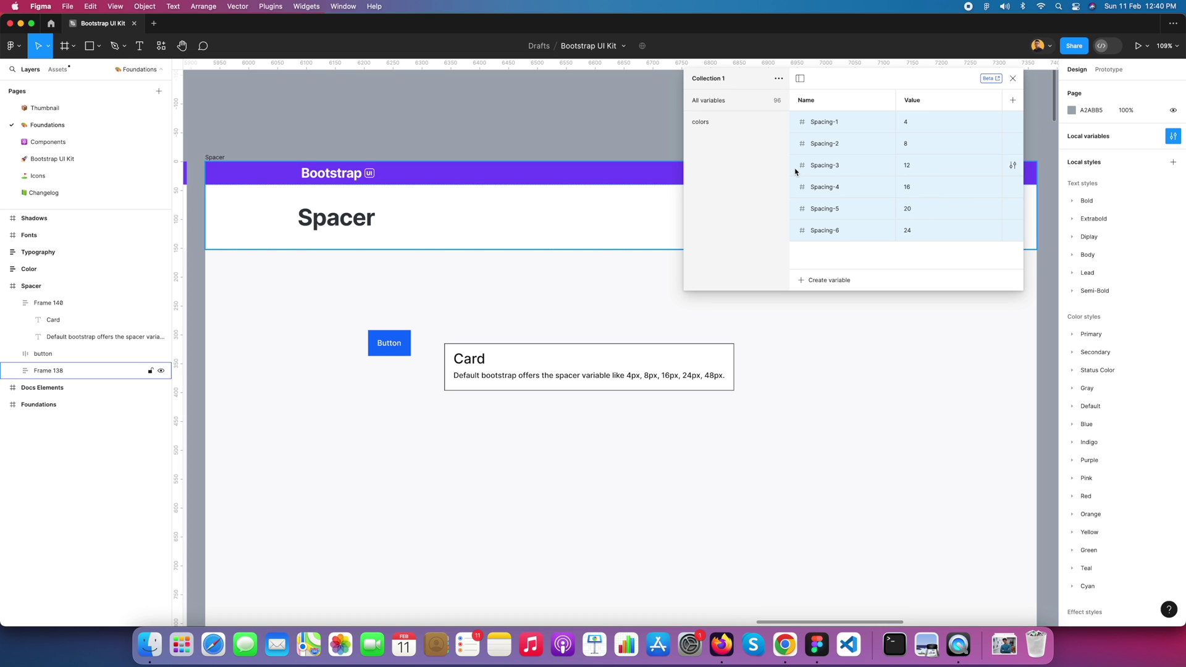
{"action": "right_click", "coordinate": [830, 151]}
{"action": "key", "text": "Escape"}
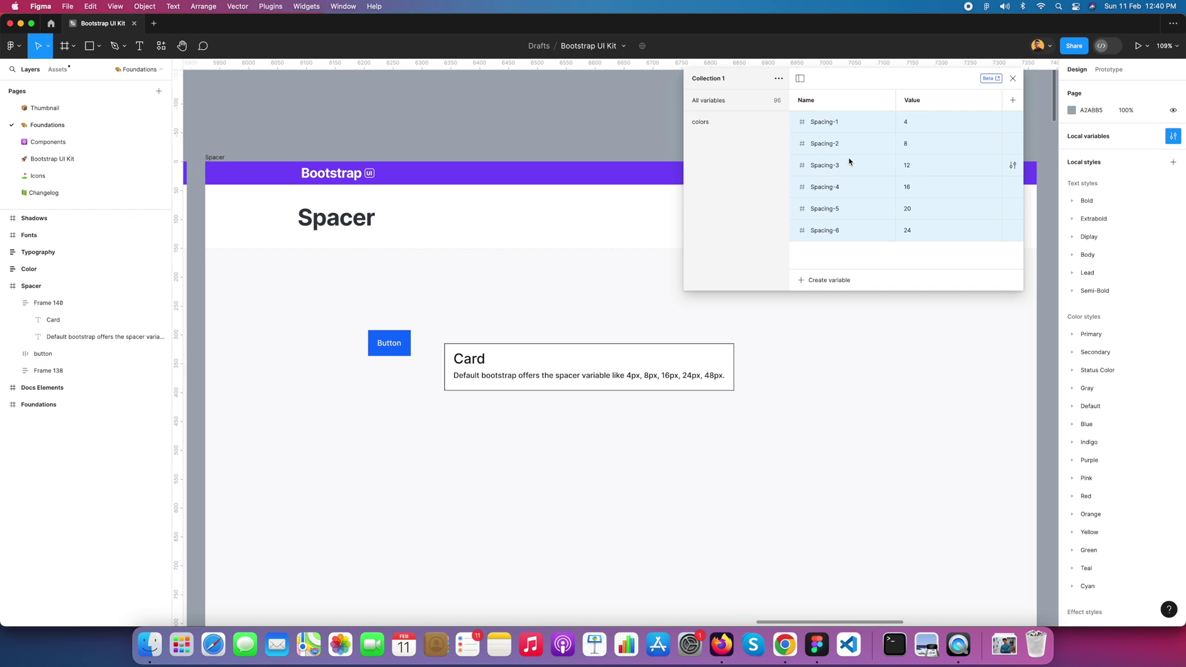
{"action": "left_click_drag", "start_coordinate": [852, 83], "coordinate": [803, 230]}
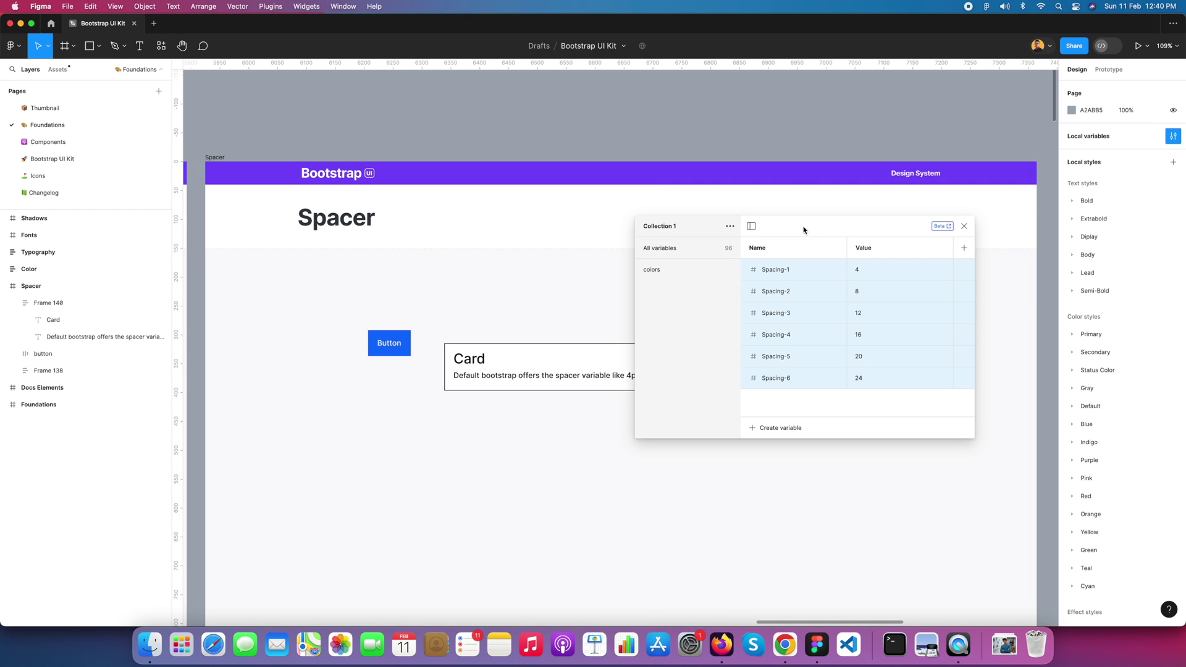
- Ungroup the nested New group inside the colors group
{"action": "left_click", "coordinate": [664, 276]}
{"action": "left_click", "coordinate": [639, 270]}
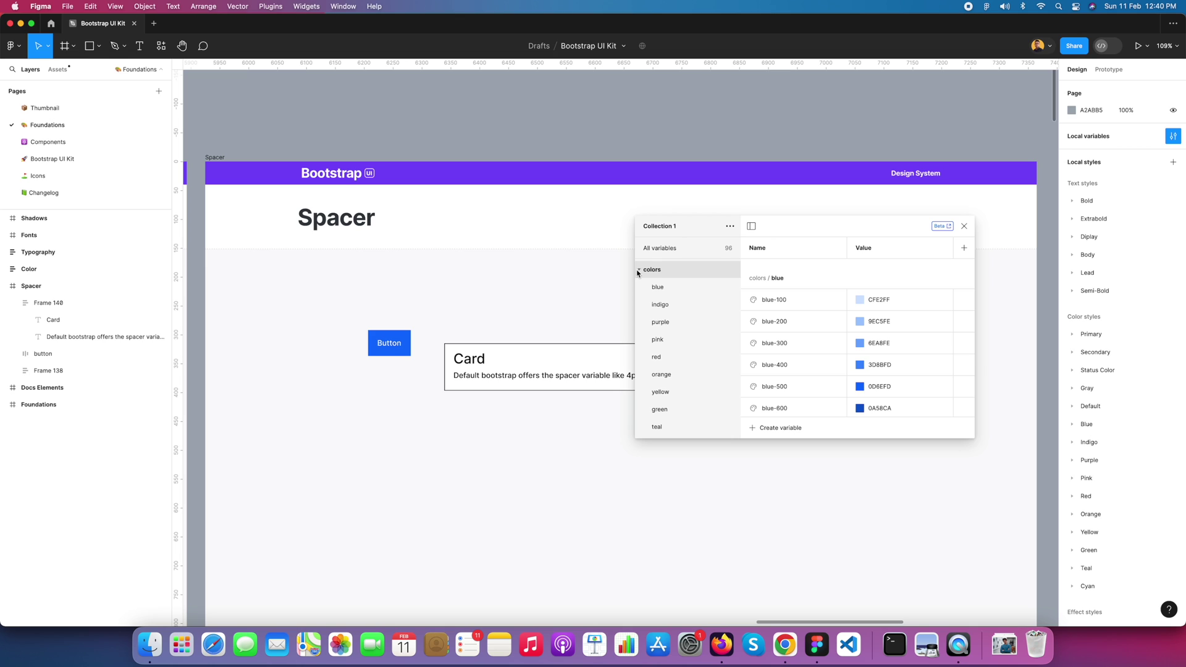
{"action": "scroll", "coordinate": [683, 315], "scroll_direction": "down", "scroll_amount": 2}
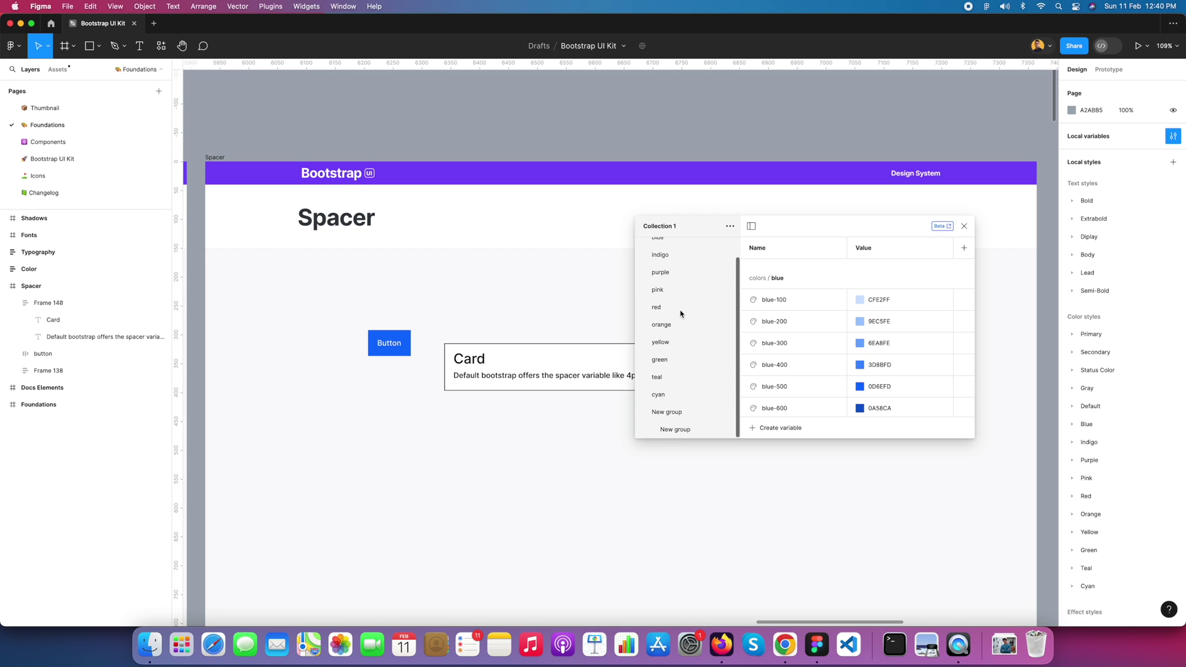
{"action": "left_click", "coordinate": [676, 413]}
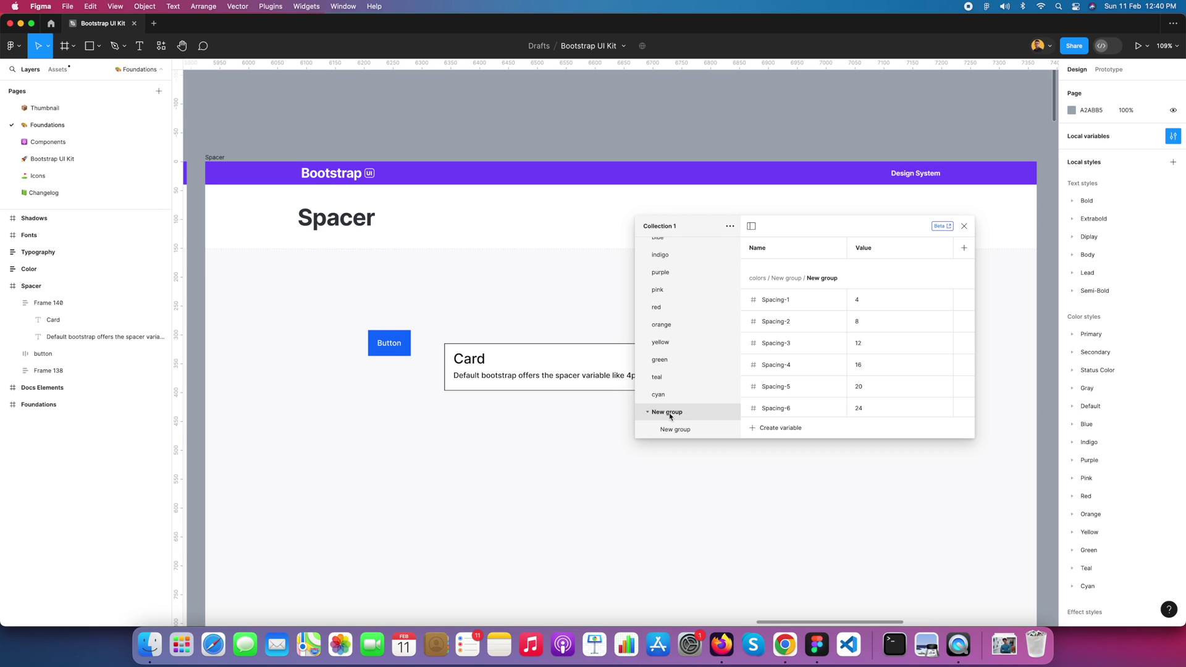
{"action": "right_click", "coordinate": [670, 417]}
{"action": "left_click", "coordinate": [693, 422]}
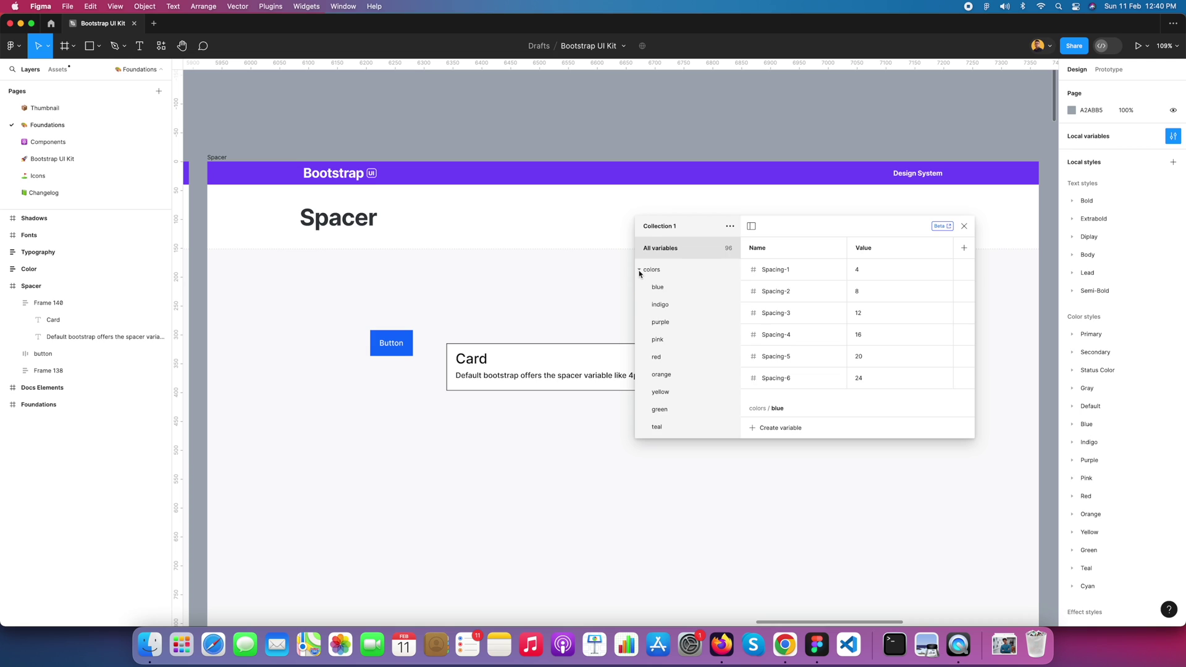
- Review the colors group and All variables, then select Spacing-1
{"action": "left_click", "coordinate": [642, 271]}
{"action": "scroll", "coordinate": [683, 338], "scroll_direction": "down", "scroll_amount": 1}
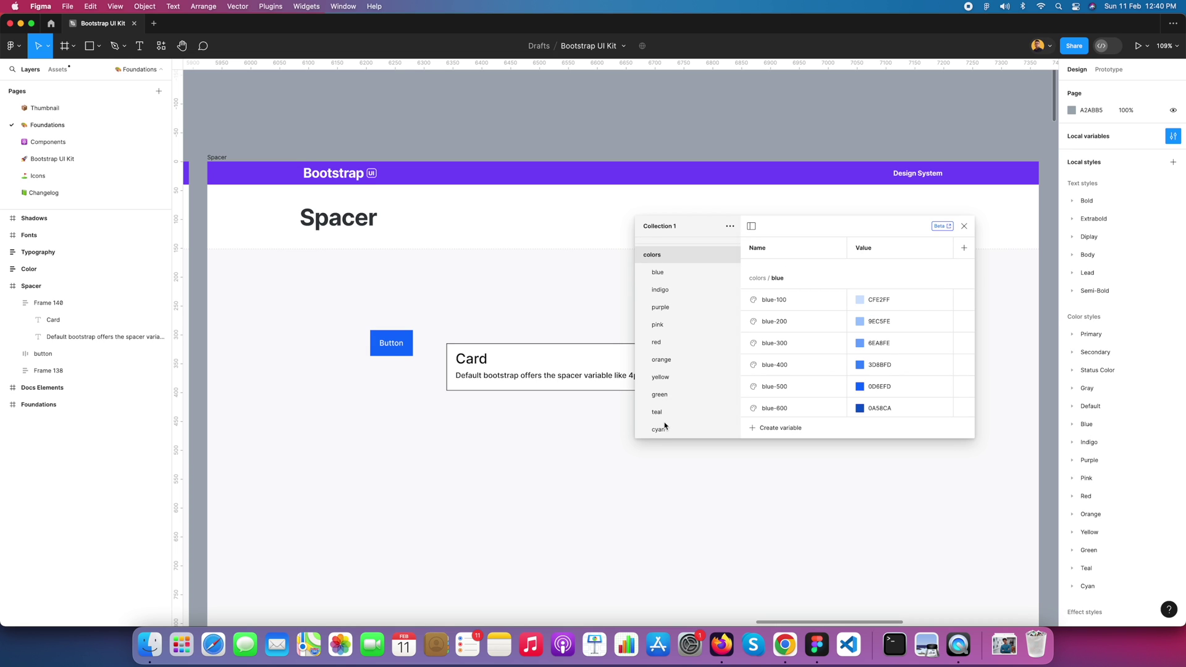
{"action": "scroll", "coordinate": [665, 426], "scroll_direction": "up", "scroll_amount": 1}
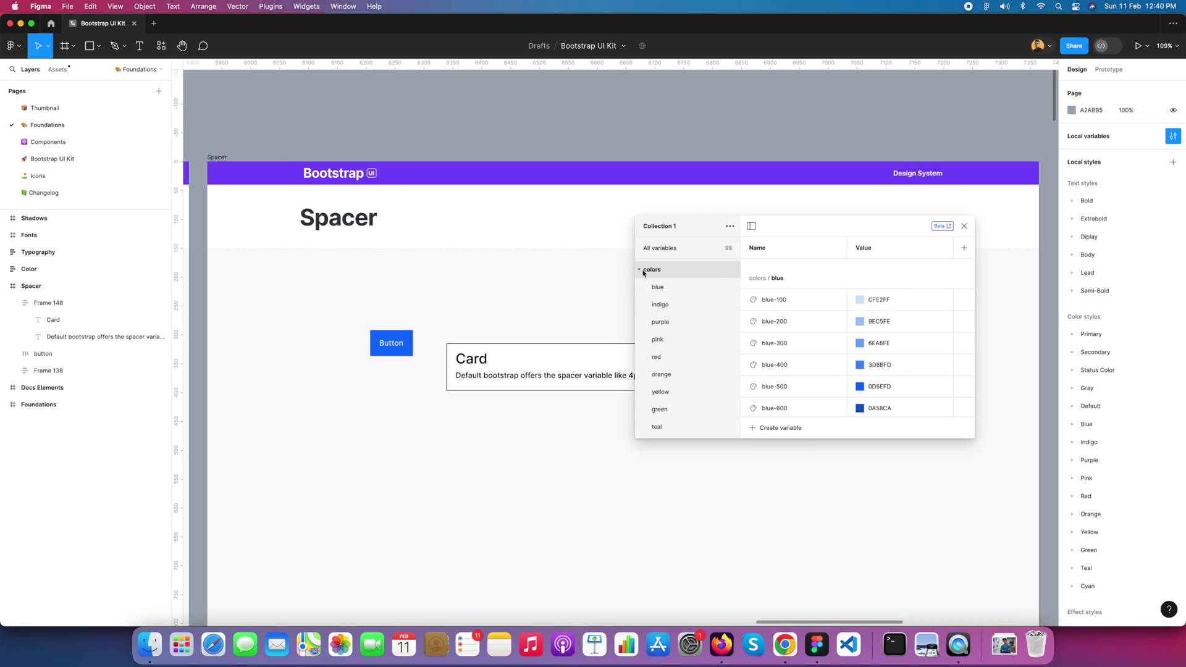
{"action": "scroll", "coordinate": [682, 342], "scroll_direction": "down", "scroll_amount": 1}
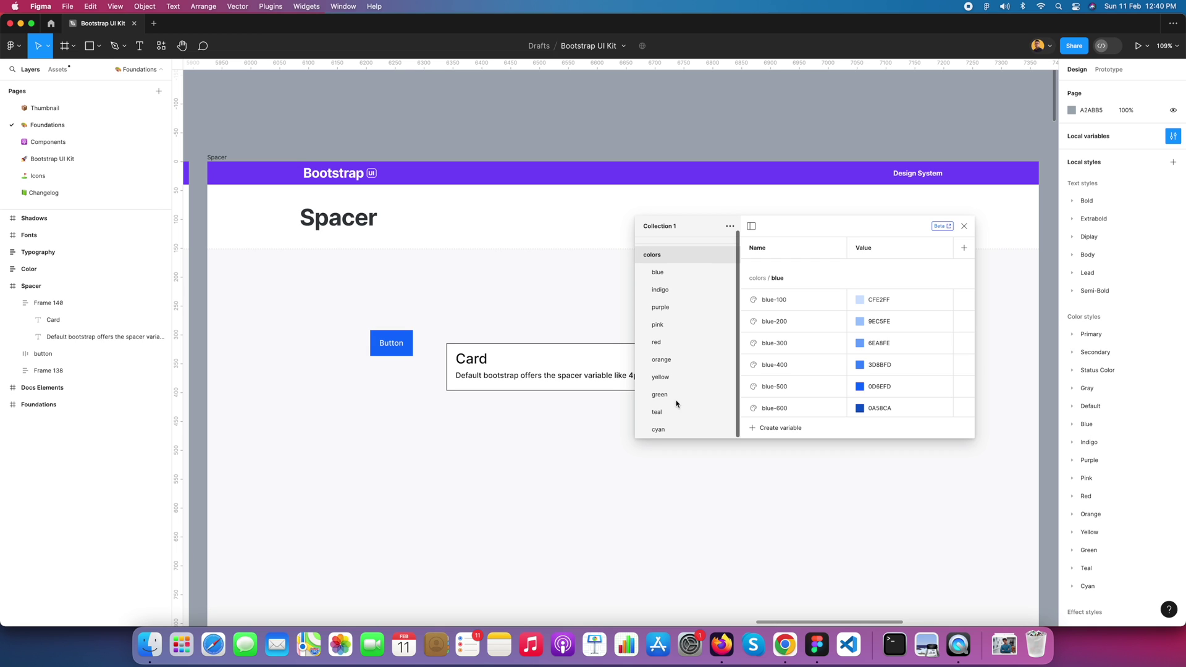
{"action": "scroll", "coordinate": [674, 248], "scroll_direction": "up", "scroll_amount": 1}
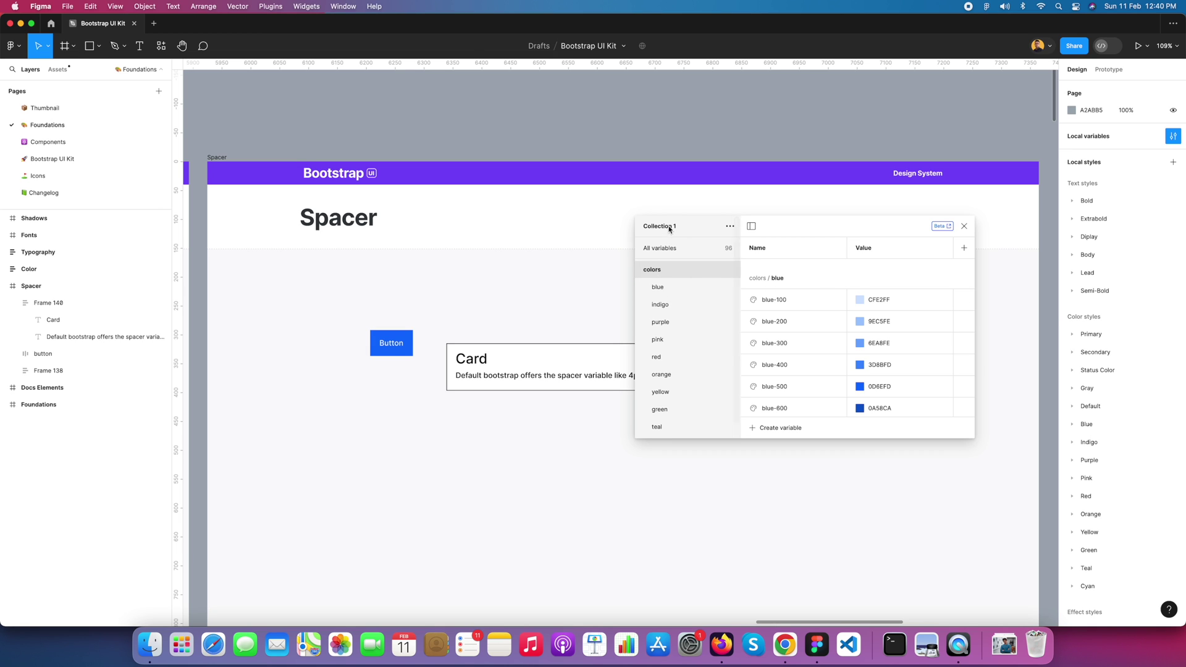
{"action": "left_click", "coordinate": [660, 249]}
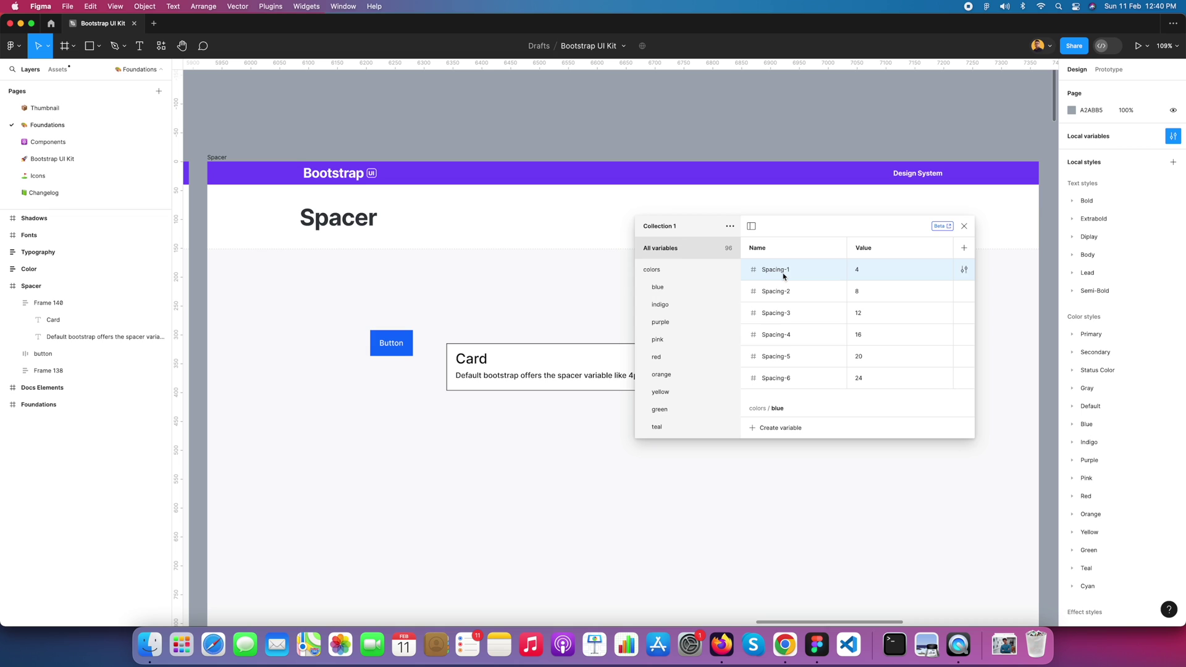
{"action": "left_click", "coordinate": [640, 270]}
{"action": "left_click", "coordinate": [668, 250]}
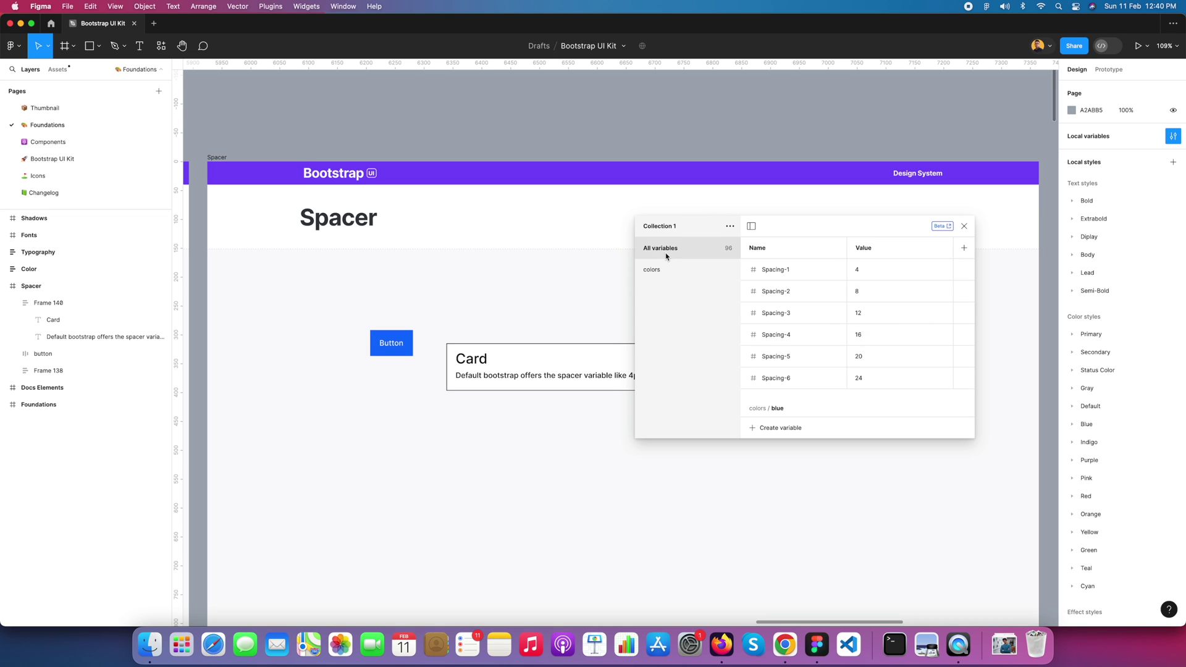
{"action": "left_click", "coordinate": [786, 272]}
- Group Spacing-1 to Spacing-6 together and name the new group 'Space'
{"action": "left_click", "coordinate": [789, 382], "text": "shift"}
{"action": "right_click", "coordinate": [789, 383]}
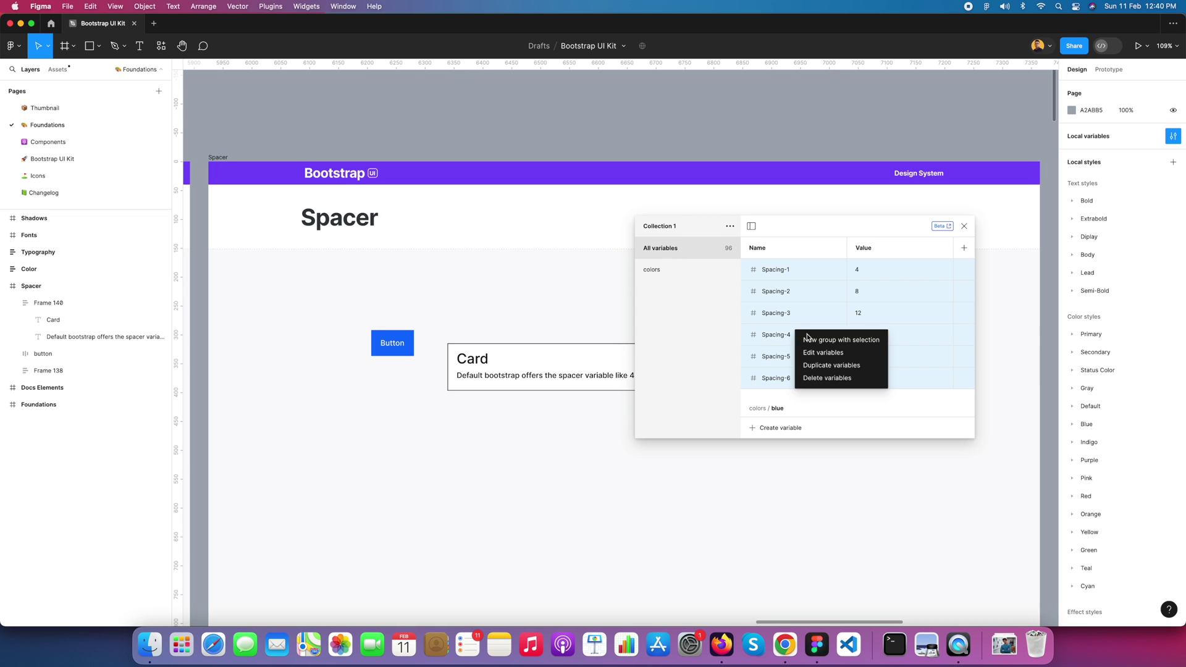
{"action": "left_click", "coordinate": [827, 341]}
{"action": "double_click", "coordinate": [658, 287]}
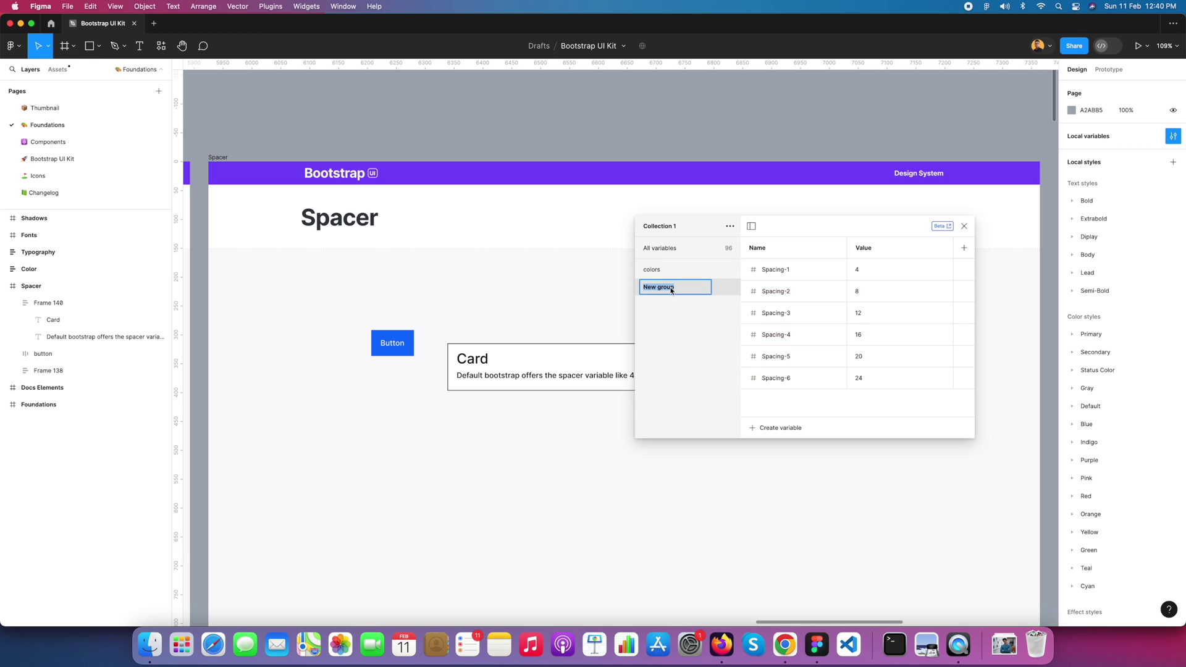
{"action": "type", "text": "Space"}
{"action": "key", "text": "Return"}
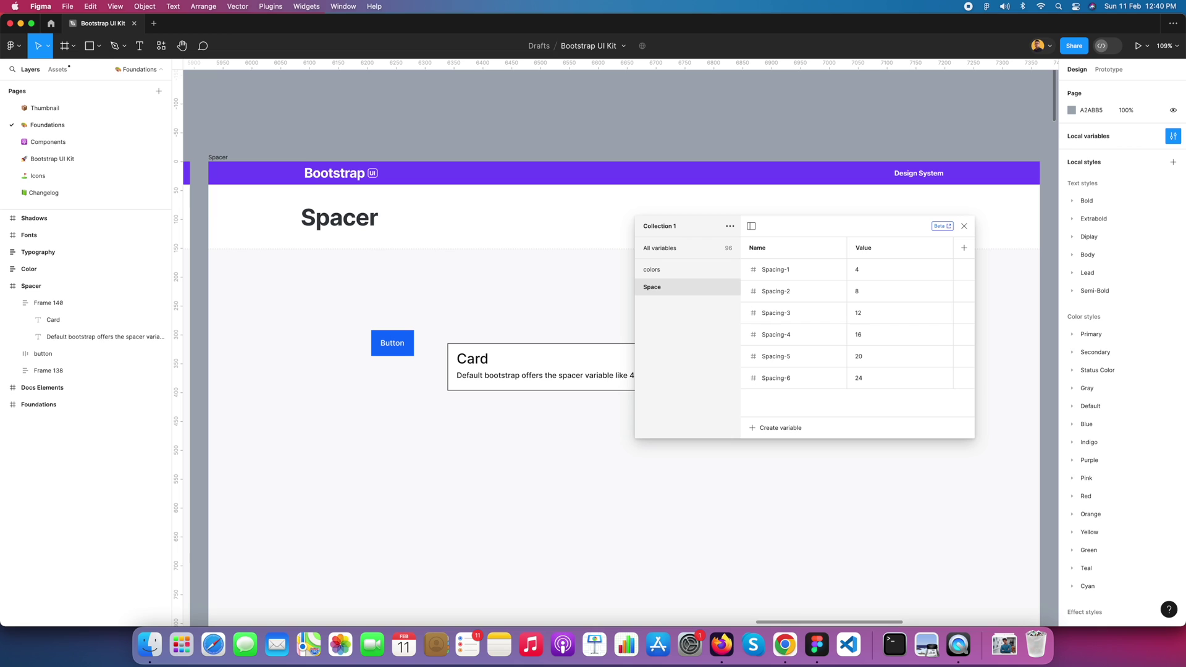